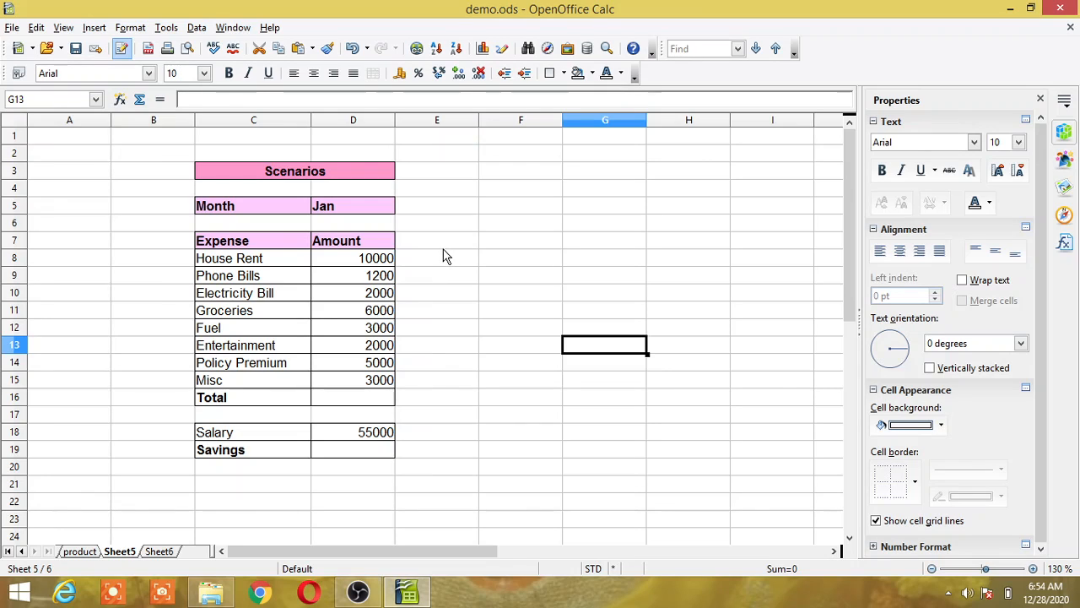
Calculate the total expenses in D16 with a SUM formula over the amounts D8:D15.
key("F8")
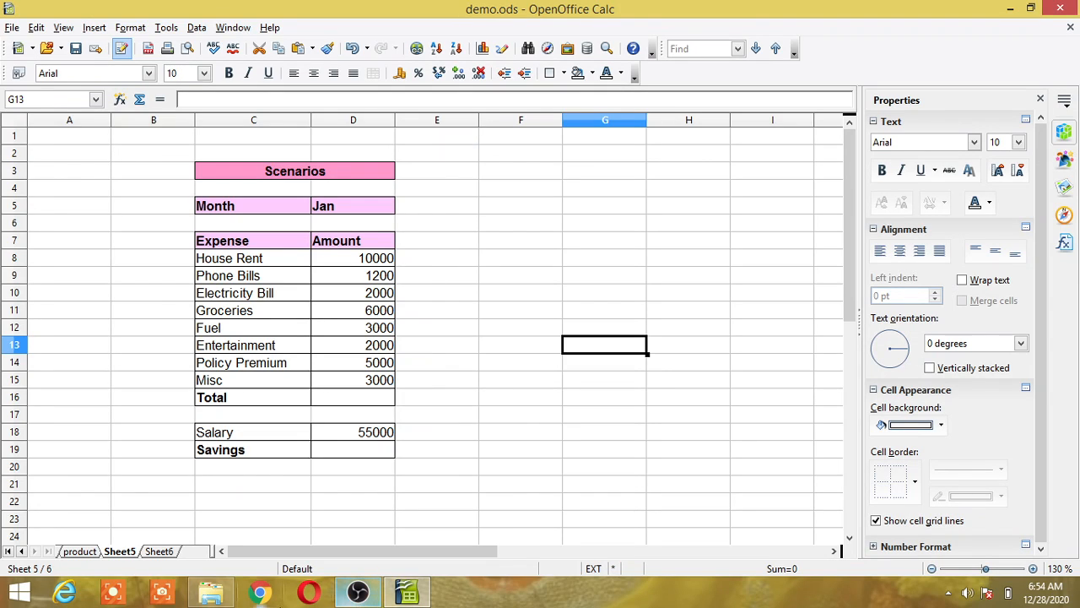
left_click(361, 400)
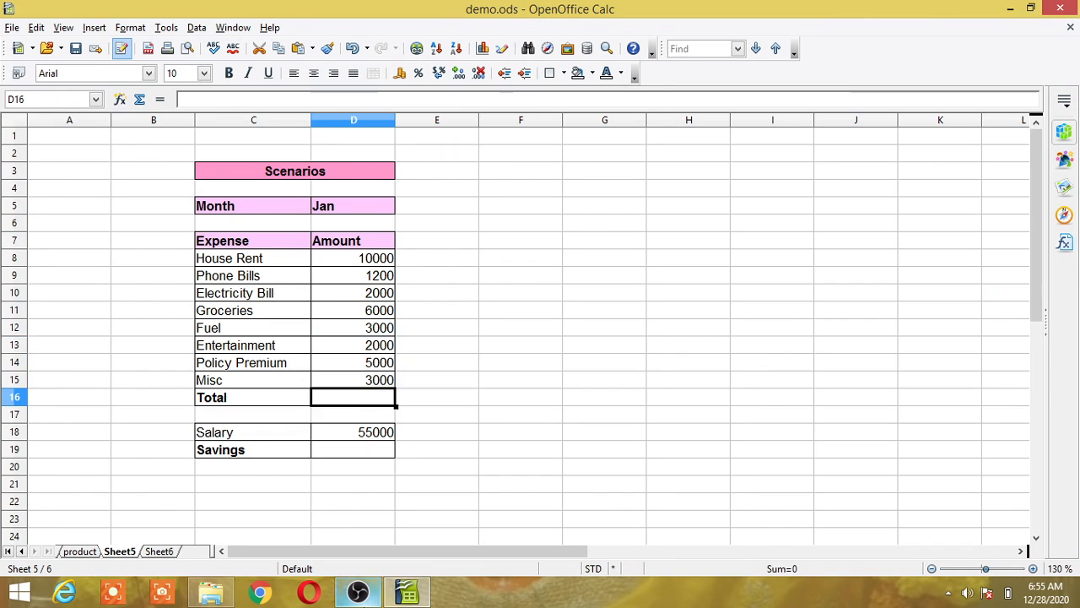
type("=s")
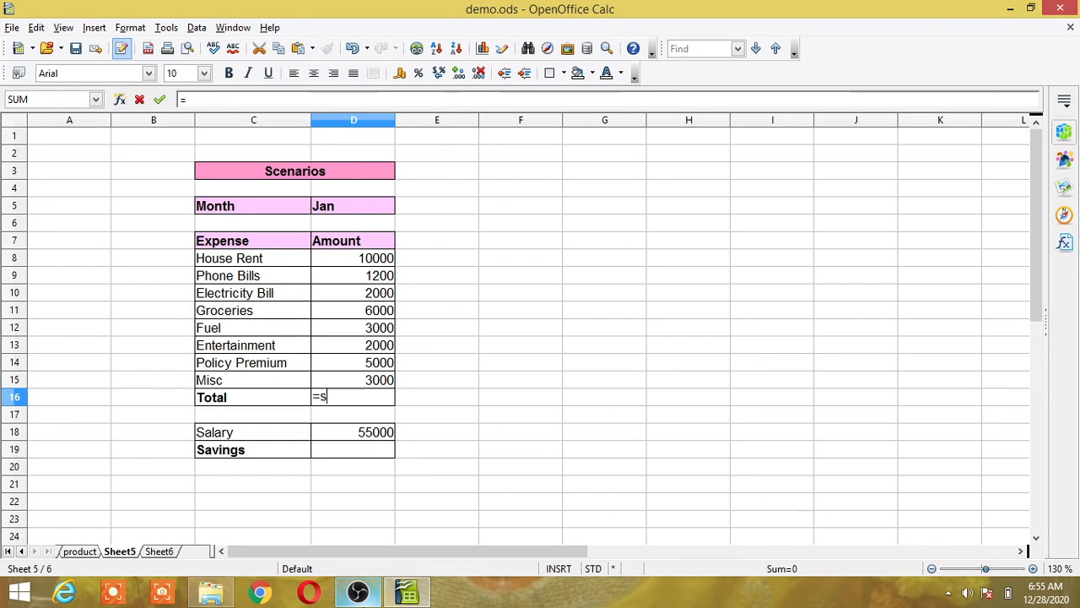
type("um(")
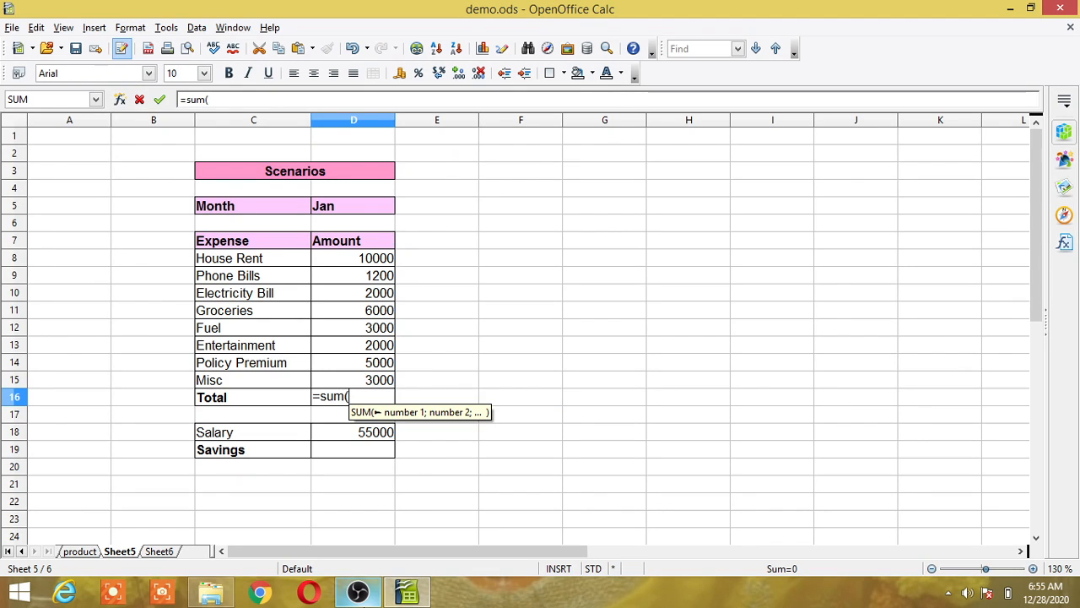
left_click(369, 262)
type(":")
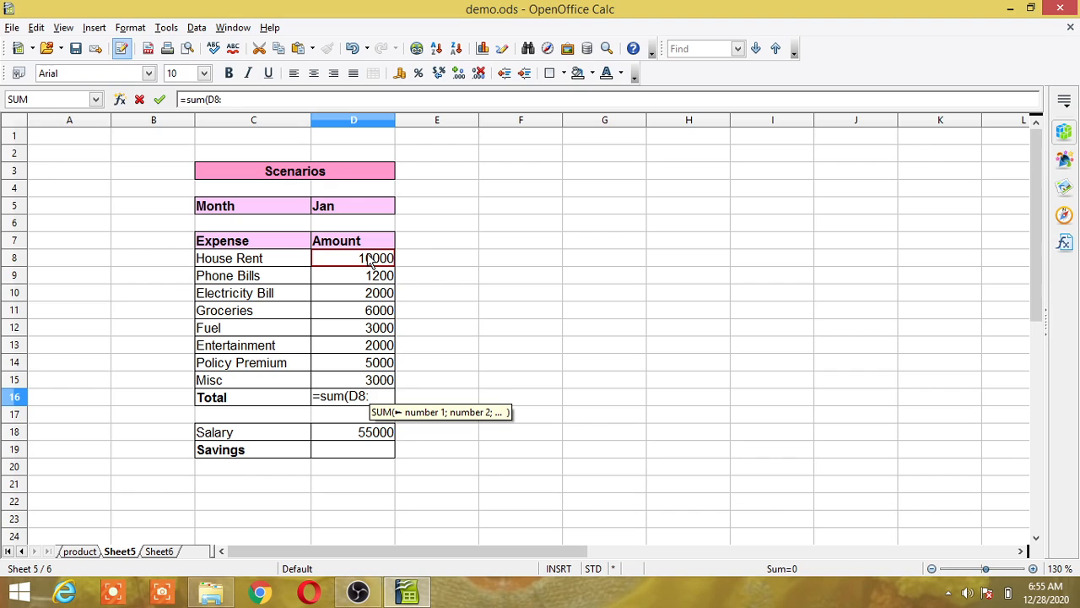
left_click(380, 382)
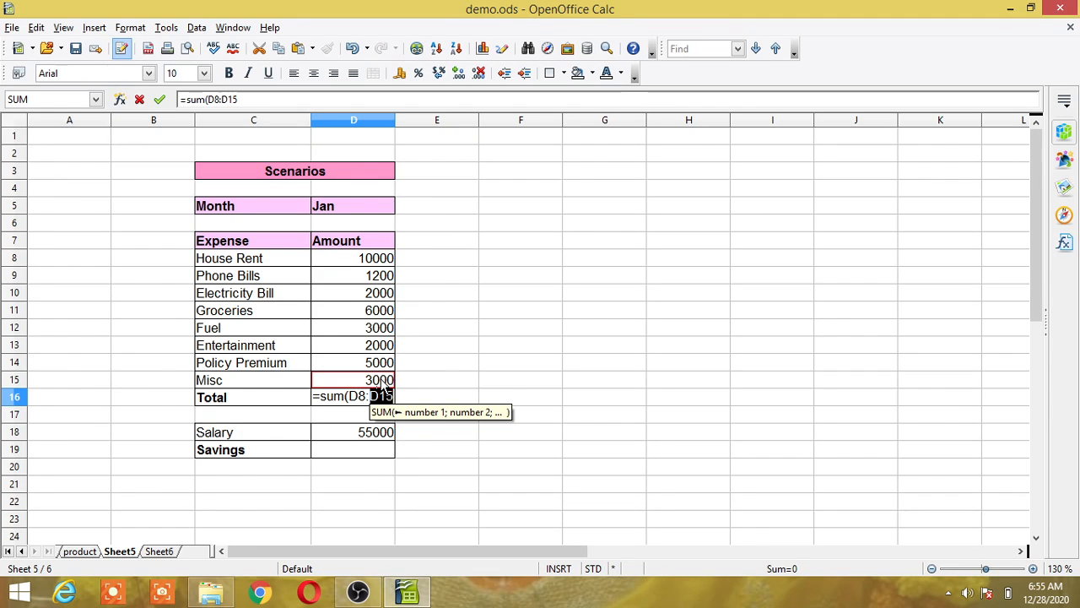
type(")")
key("Return")
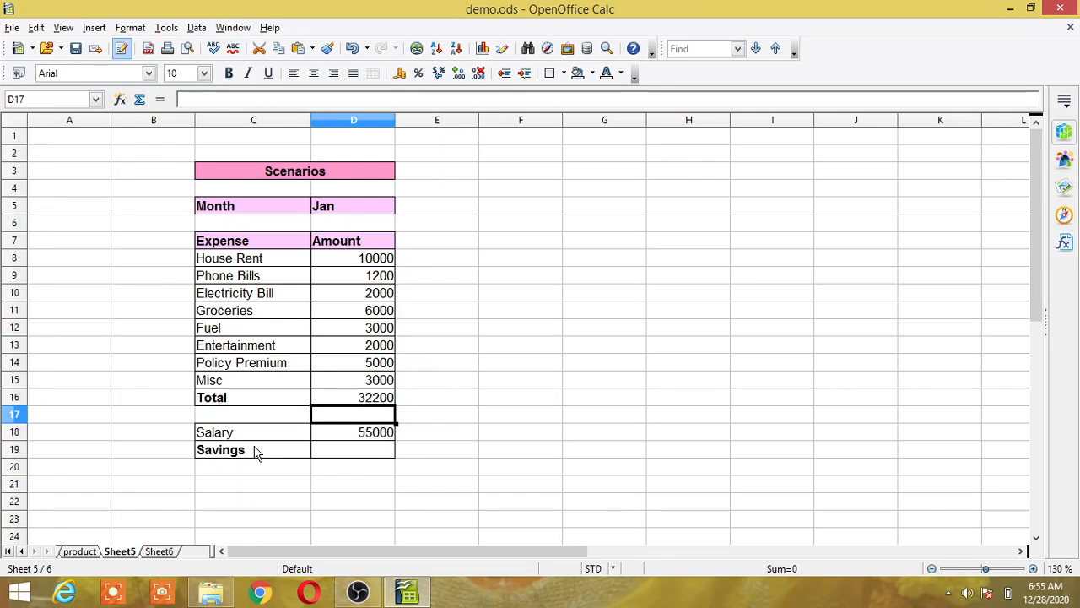
Calculate the savings in D19 by subtracting the expense total from the salary with =D18-D16.
left_click(350, 452)
type("=")
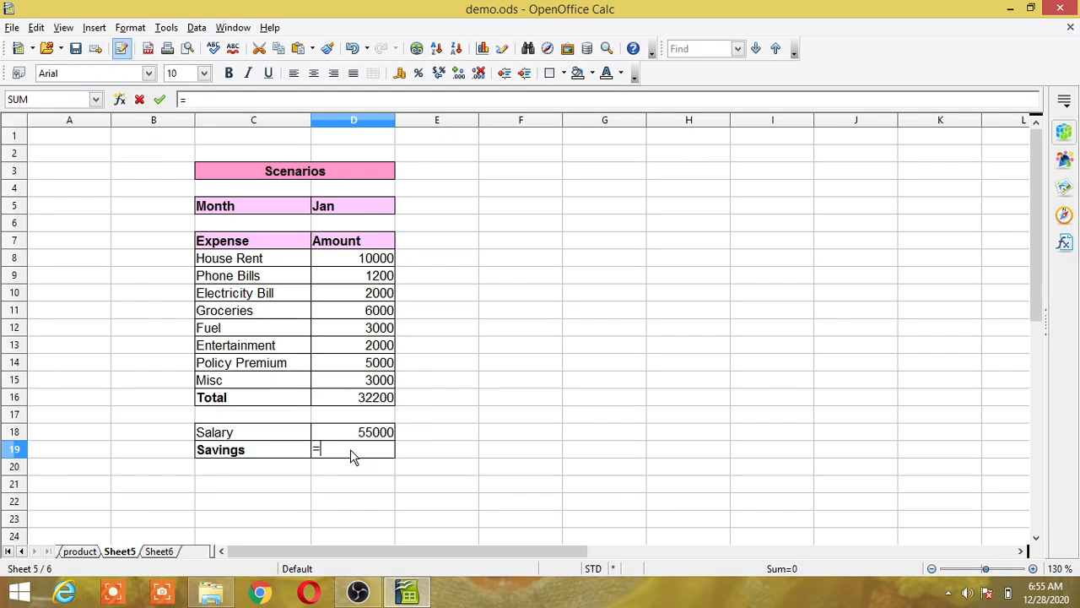
left_click(372, 436)
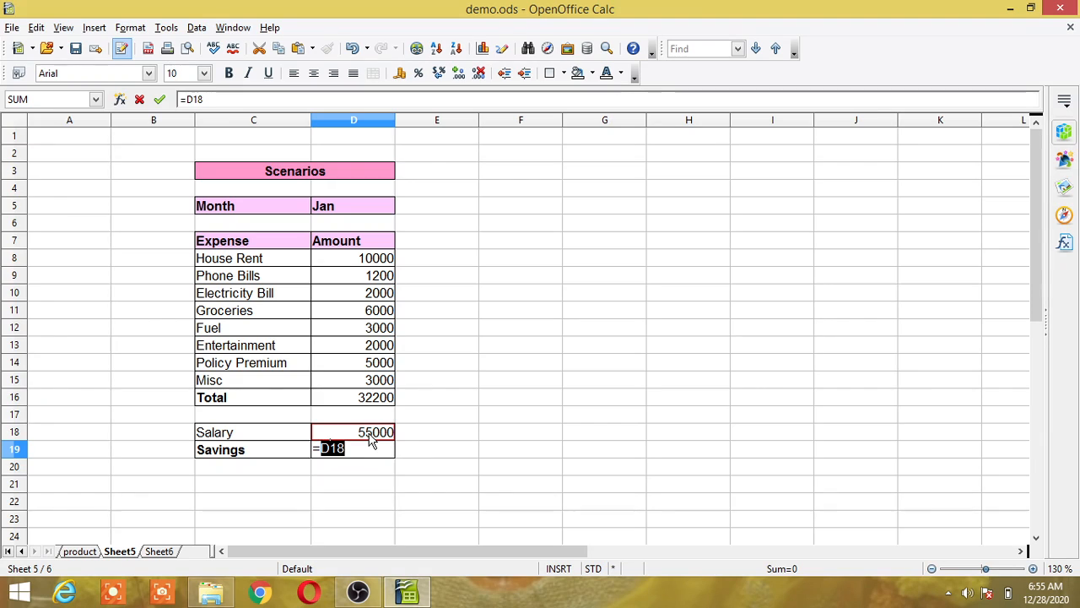
type("-")
left_click(387, 401)
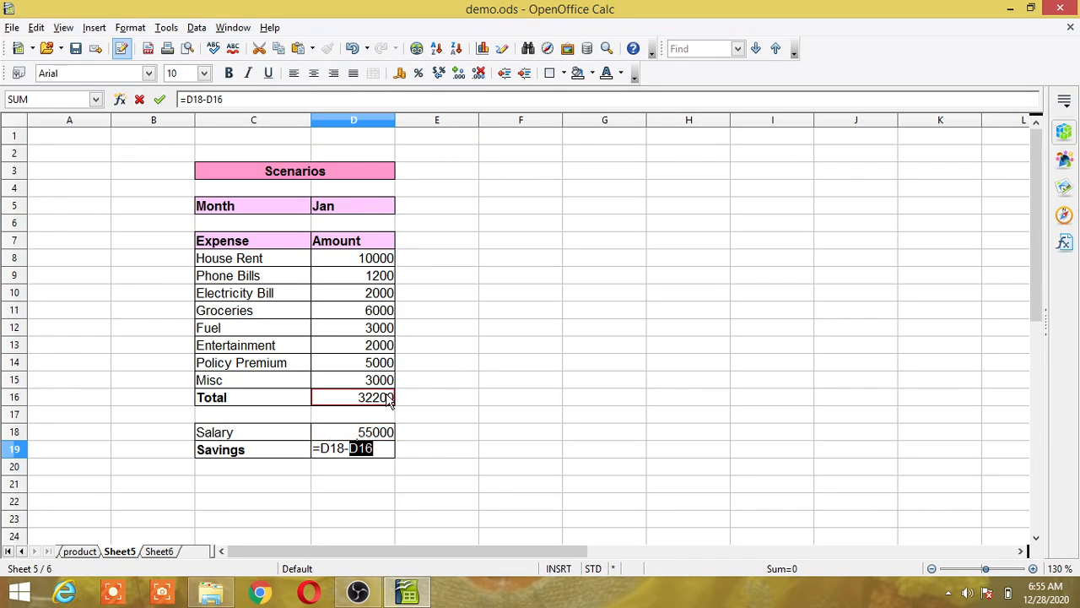
key("Return")
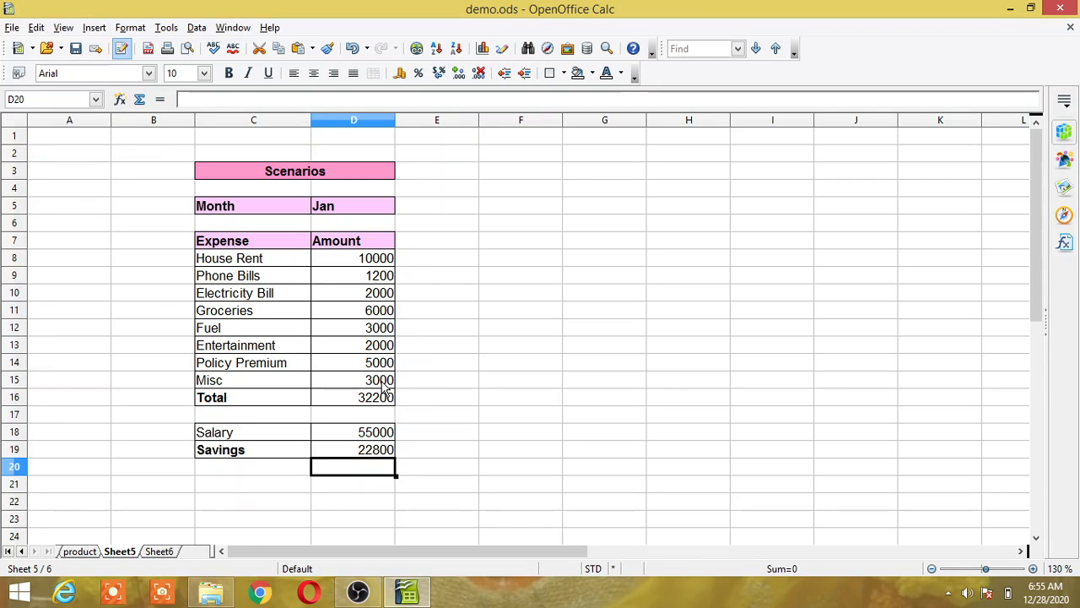
Select the expense amounts D8:D15 together with the month cell D5 and start creating a scenario from them.
left_click(384, 264)
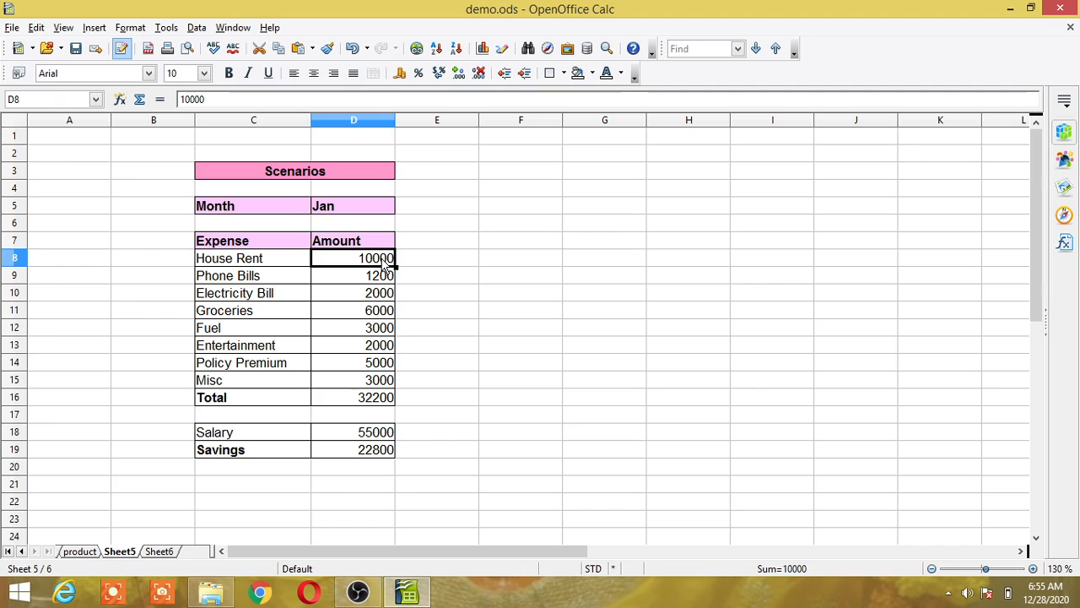
left_click_drag(384, 264, 390, 384)
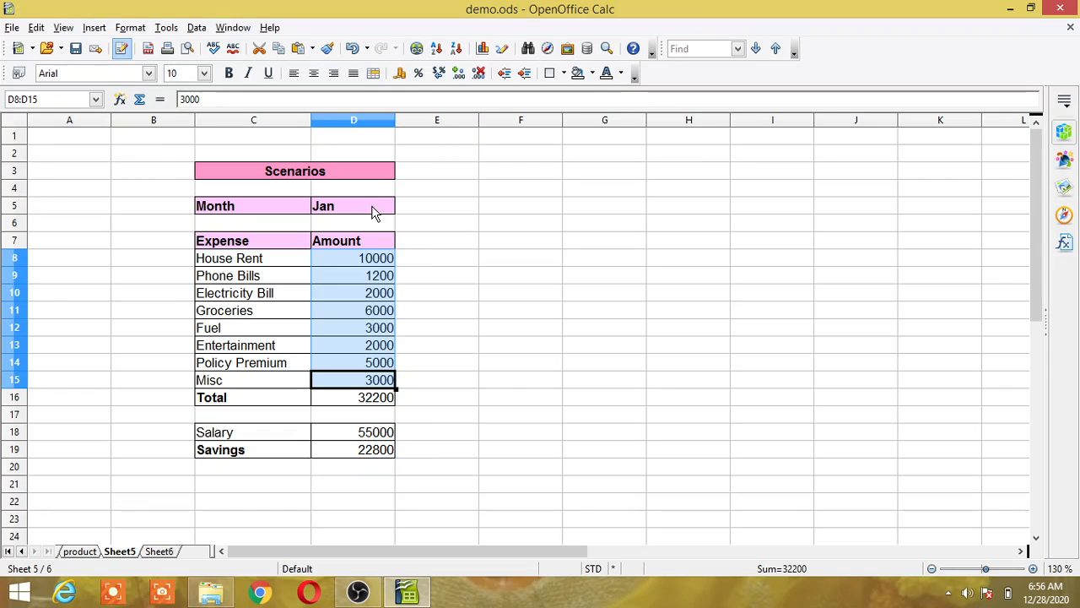
left_click(377, 204)
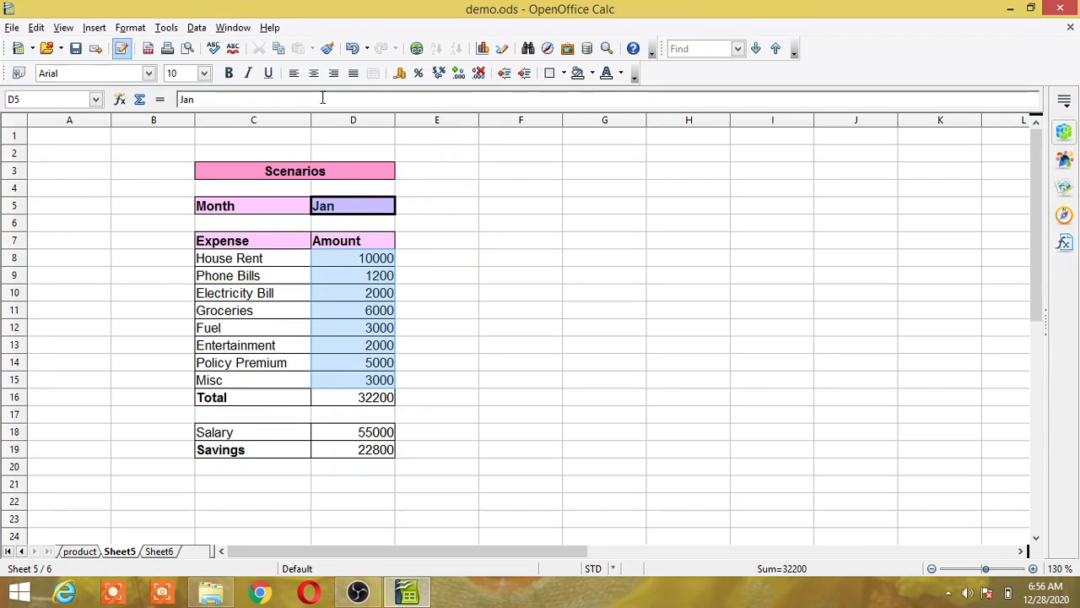
left_click(165, 27)
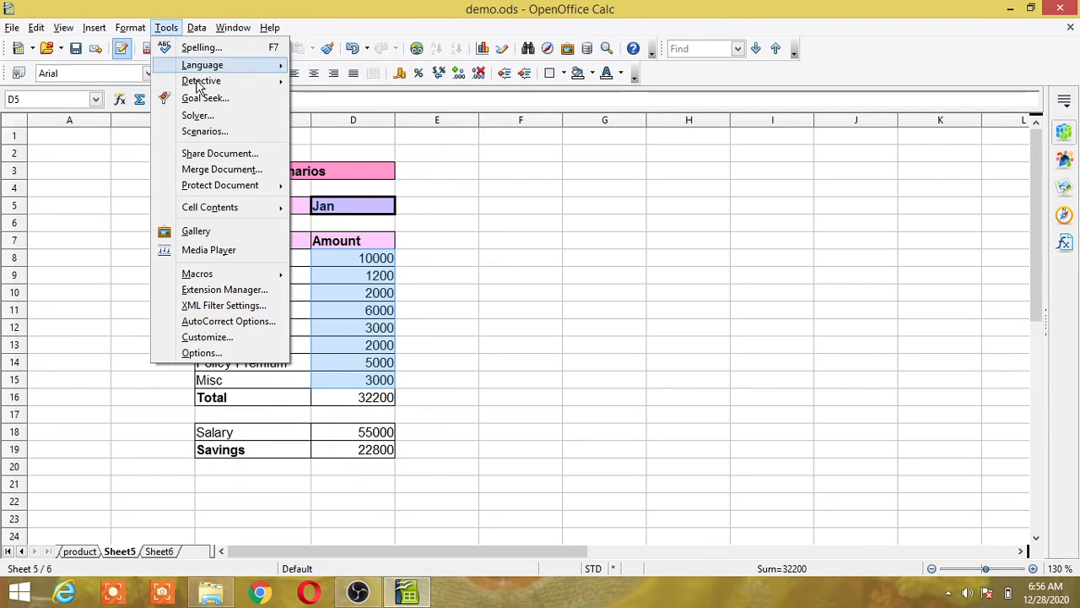
left_click(208, 131)
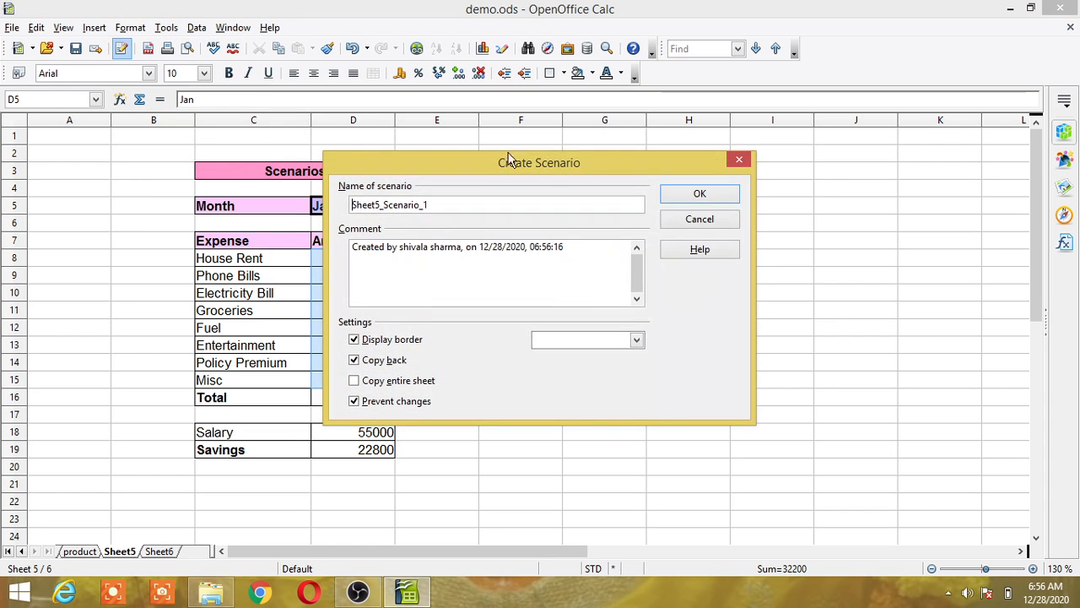
left_click_drag(511, 163, 685, 124)
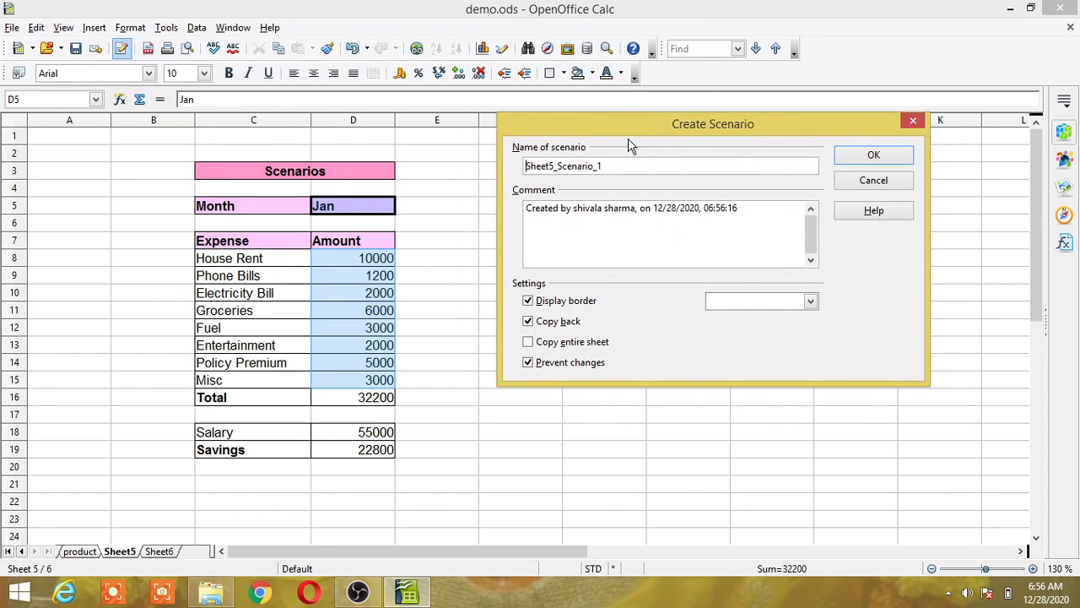
Create the scenario named mon1 with an Orange 1 display border and Copy back turned off.
double_click(617, 168)
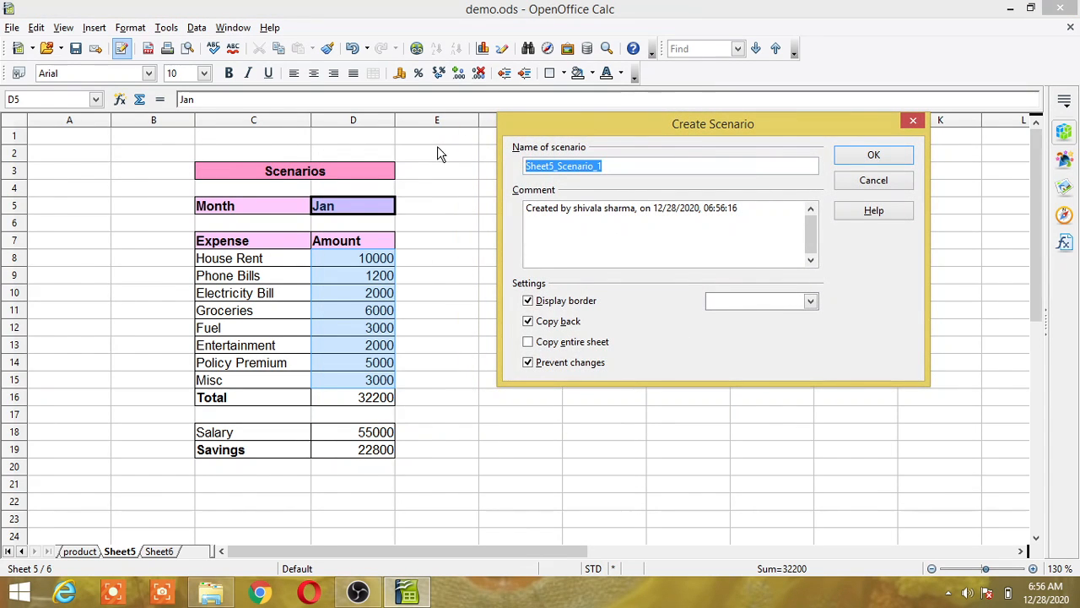
type("mon")
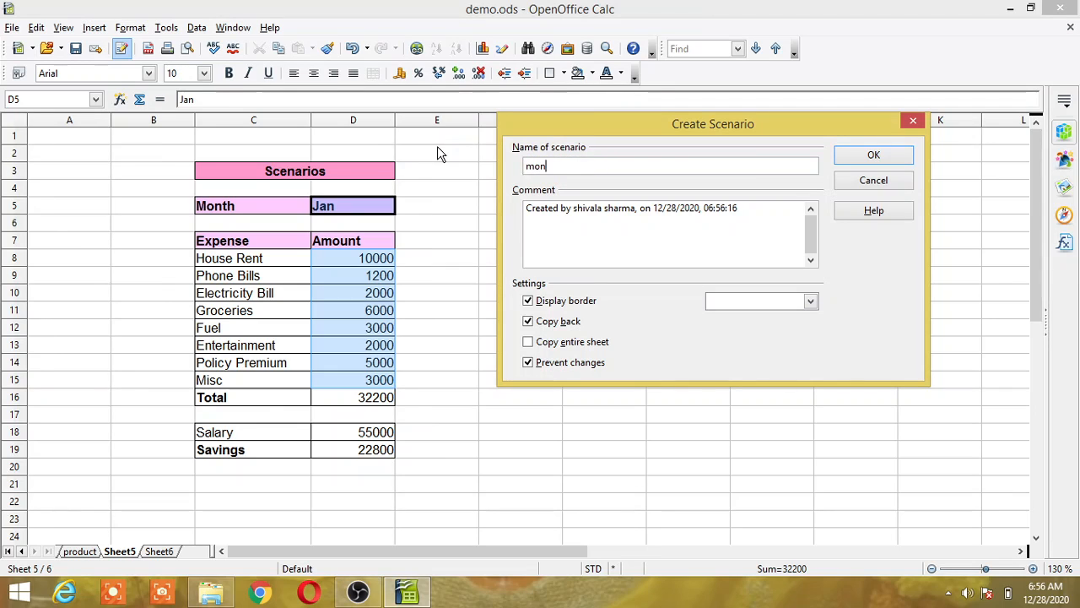
type("1")
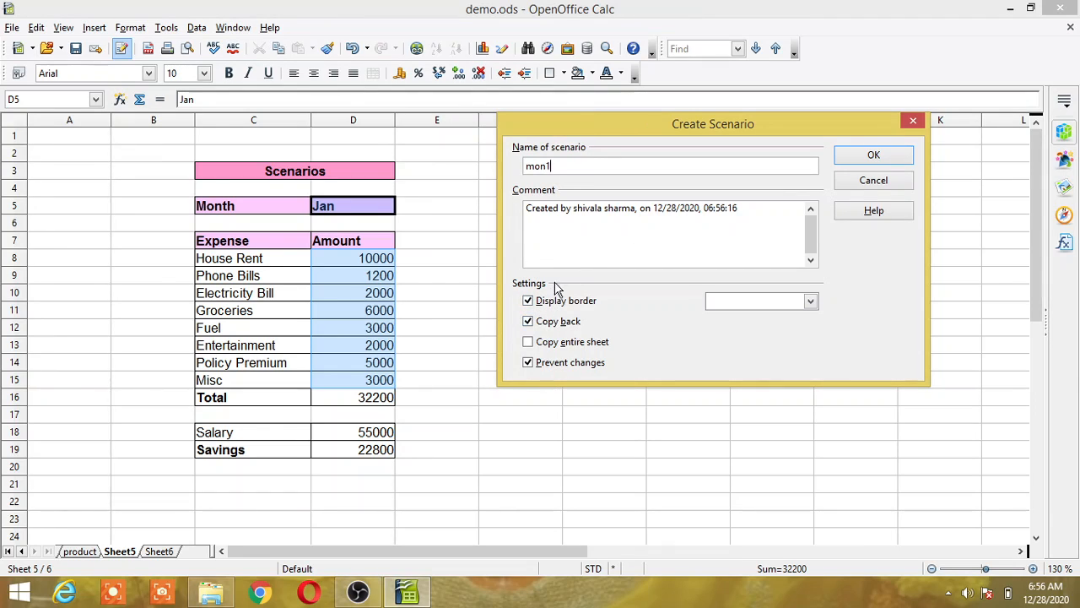
left_click(814, 304)
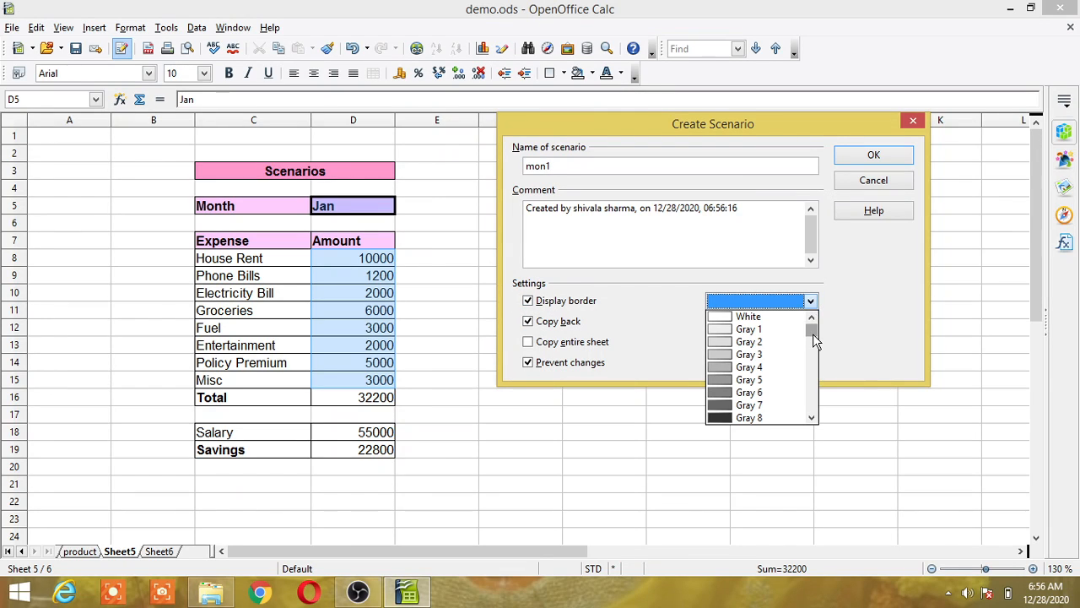
left_click_drag(813, 333, 806, 348)
left_click(767, 337)
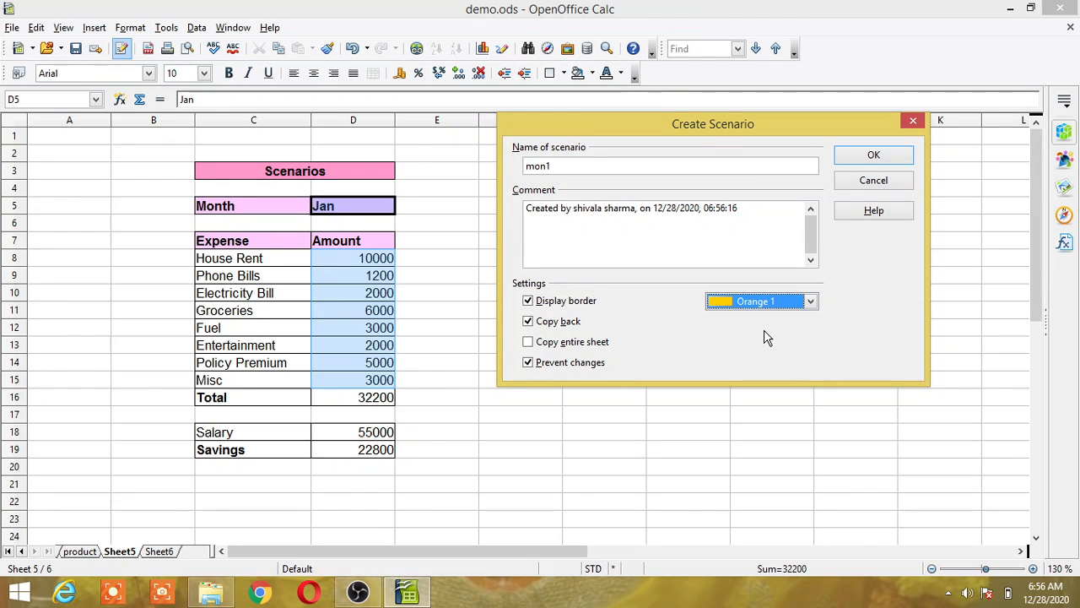
left_click(534, 324)
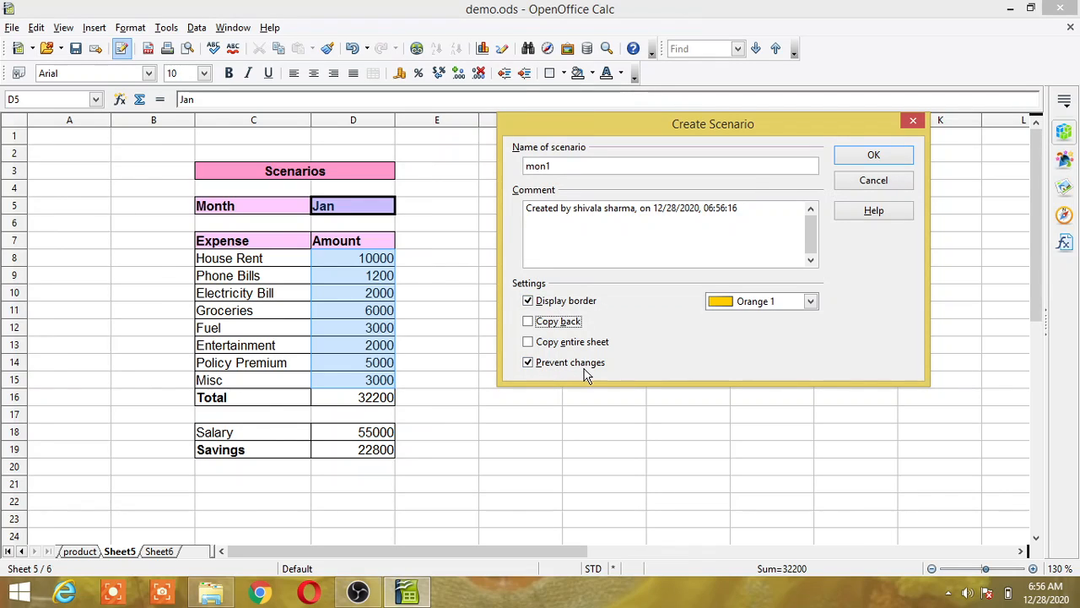
left_click(899, 162)
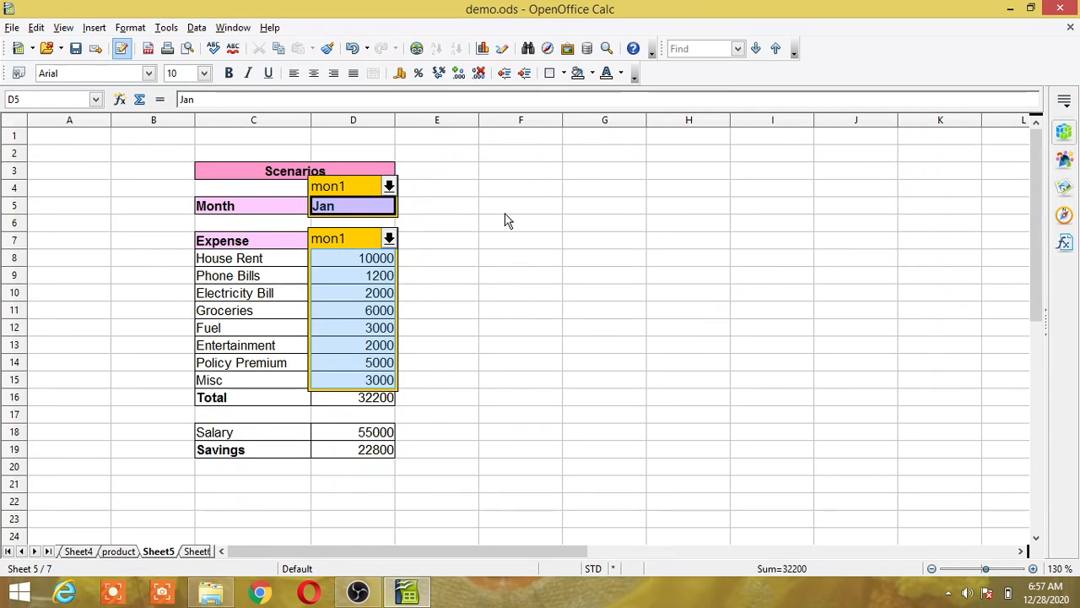
Check the scenarios available for the month cell and reselect mon1.
left_click(388, 187)
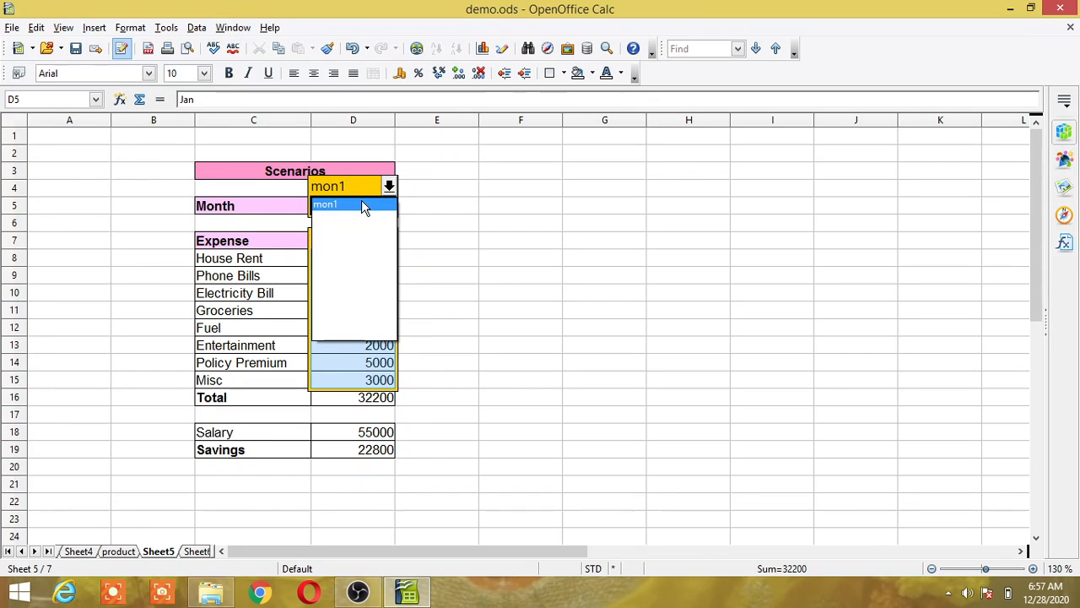
left_click(363, 205)
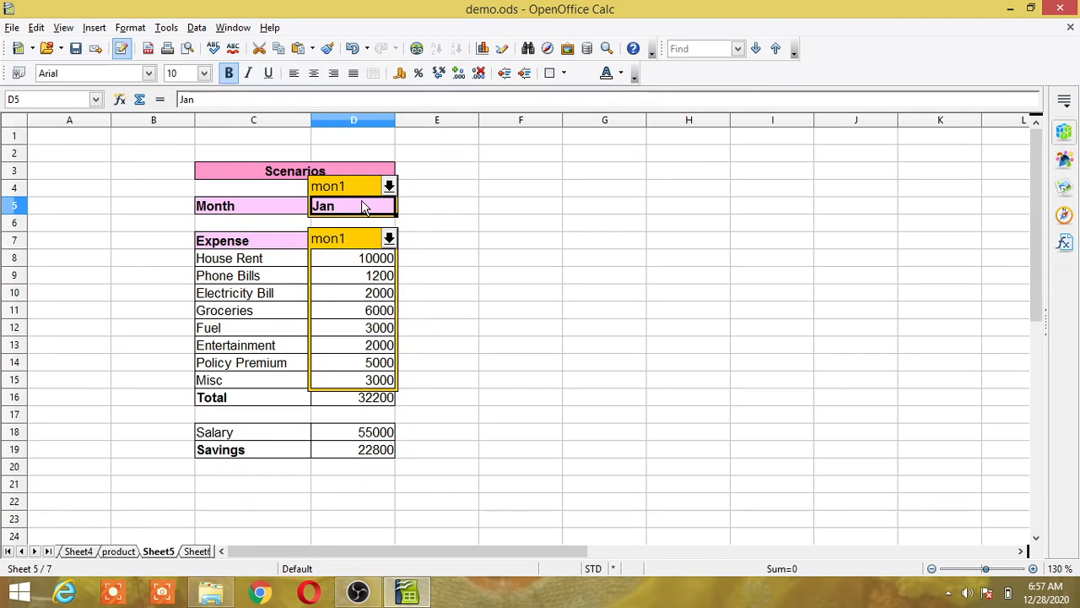
left_click(389, 187)
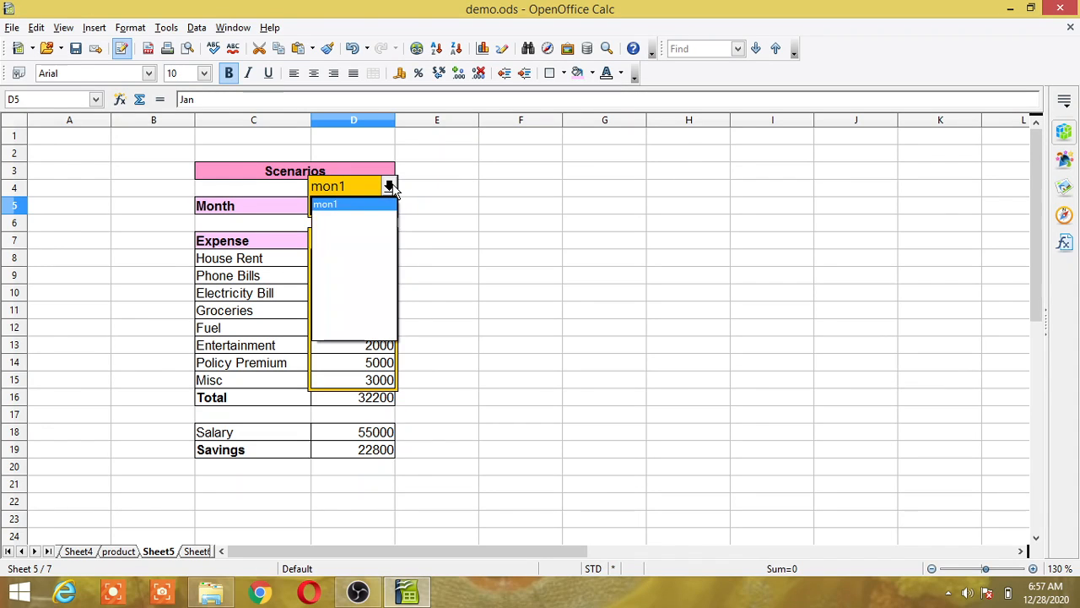
left_click(346, 205)
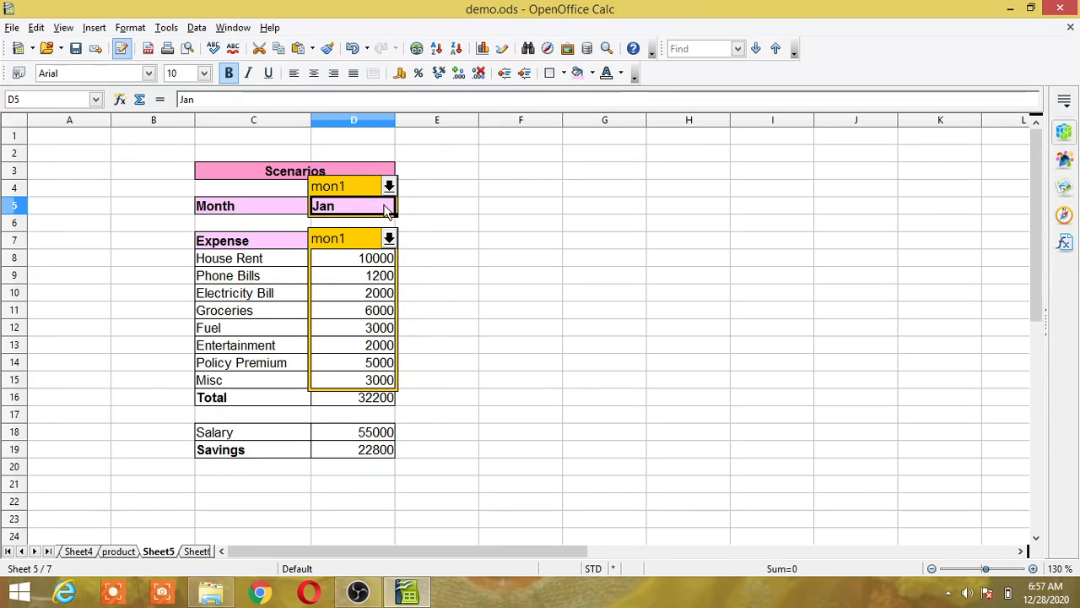
Change the month in D5 to Feb and set the House Rent amount to 12000.
type("feb")
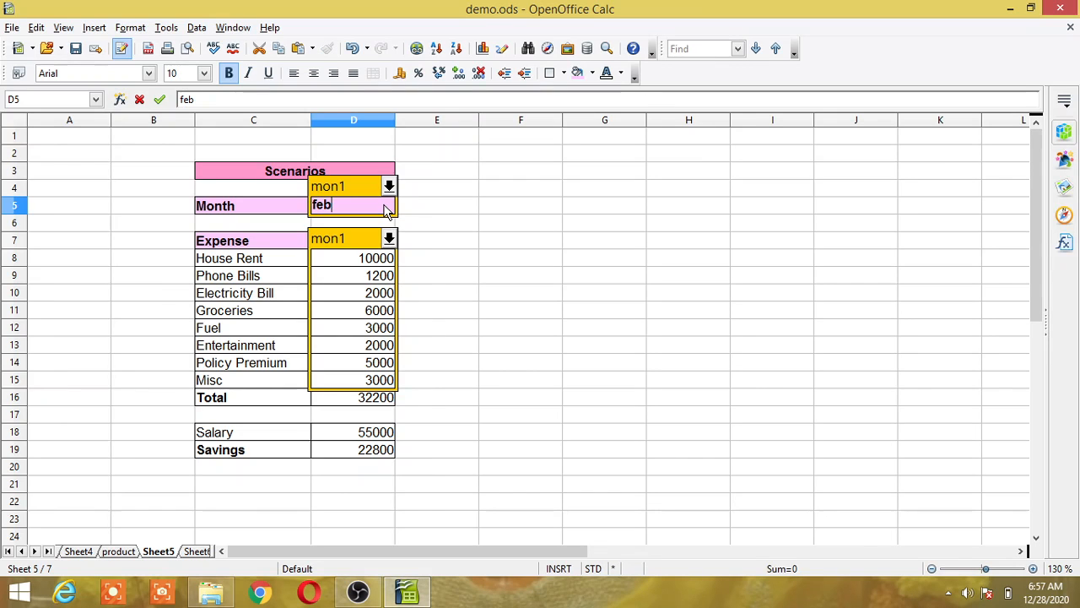
left_click(449, 227)
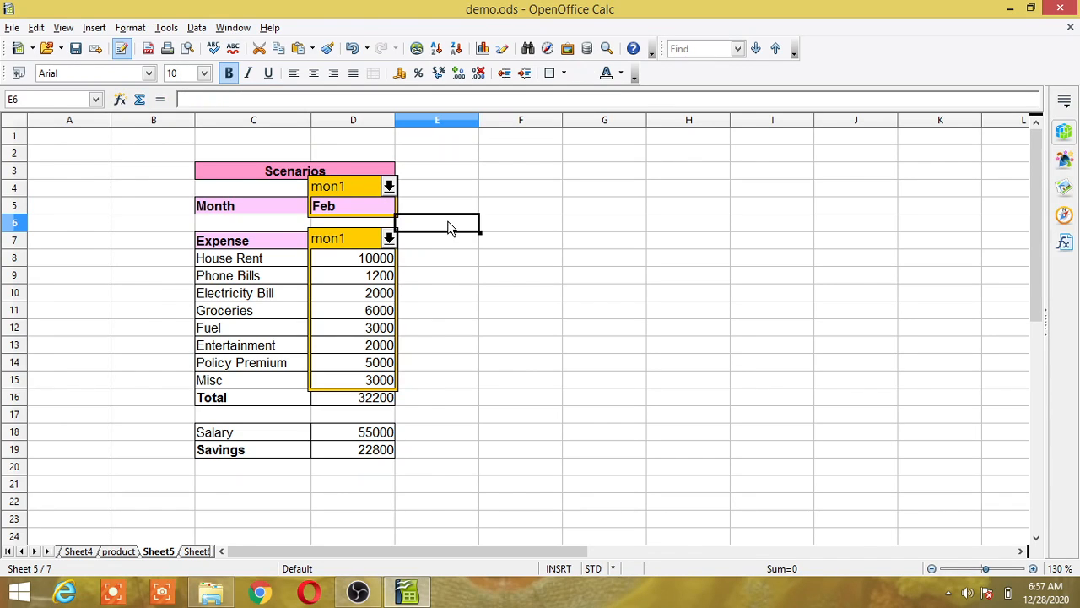
left_click(392, 262)
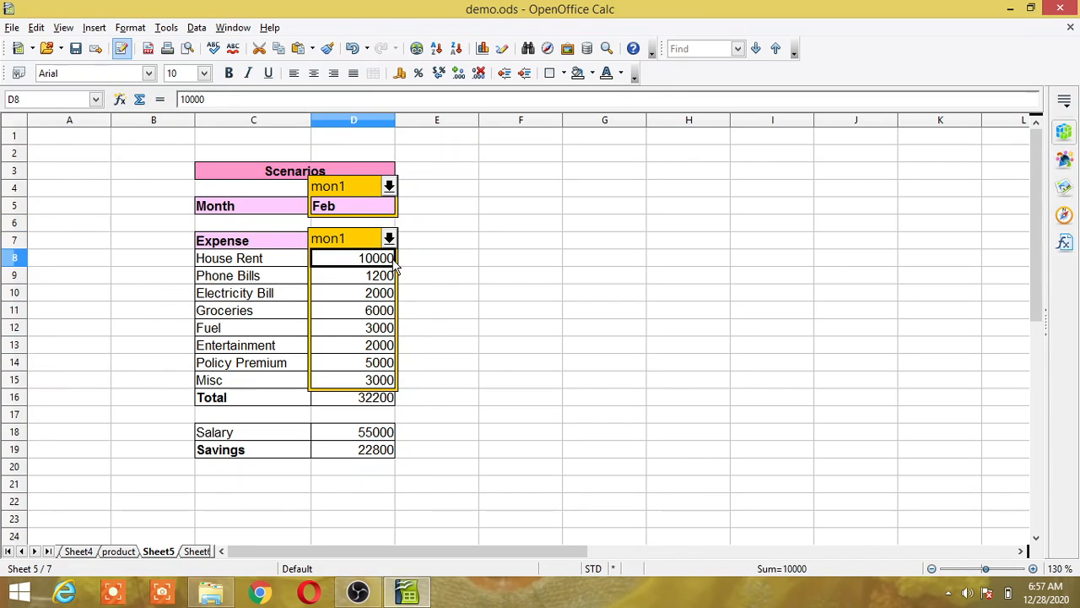
type("120")
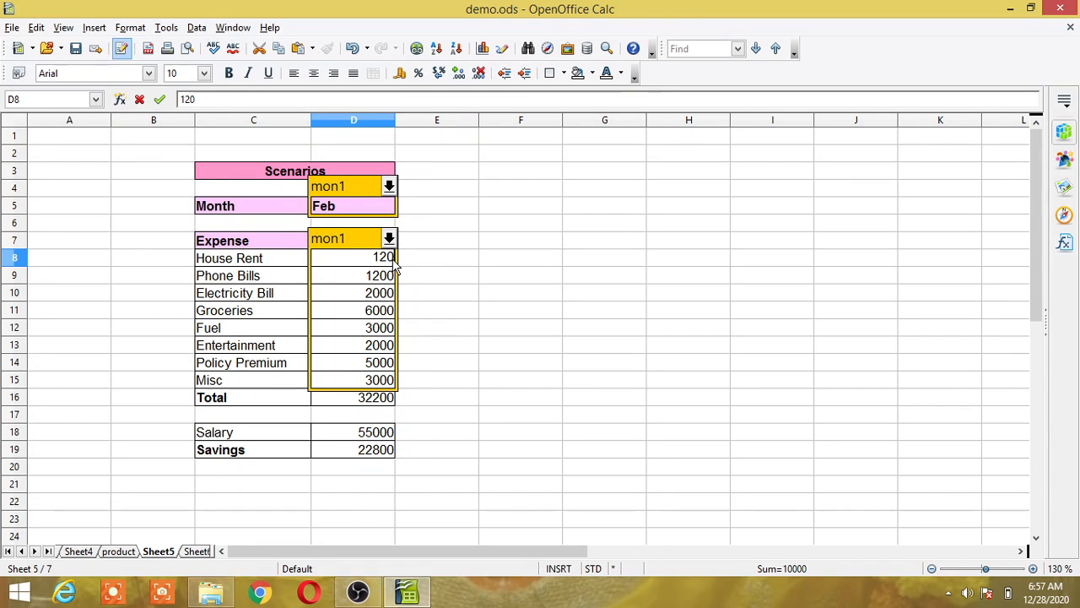
type("00")
key("Return")
Confirm the House Rent amount, and set Electricity Bill to 3000 and Groceries to 7000.
key("Return")
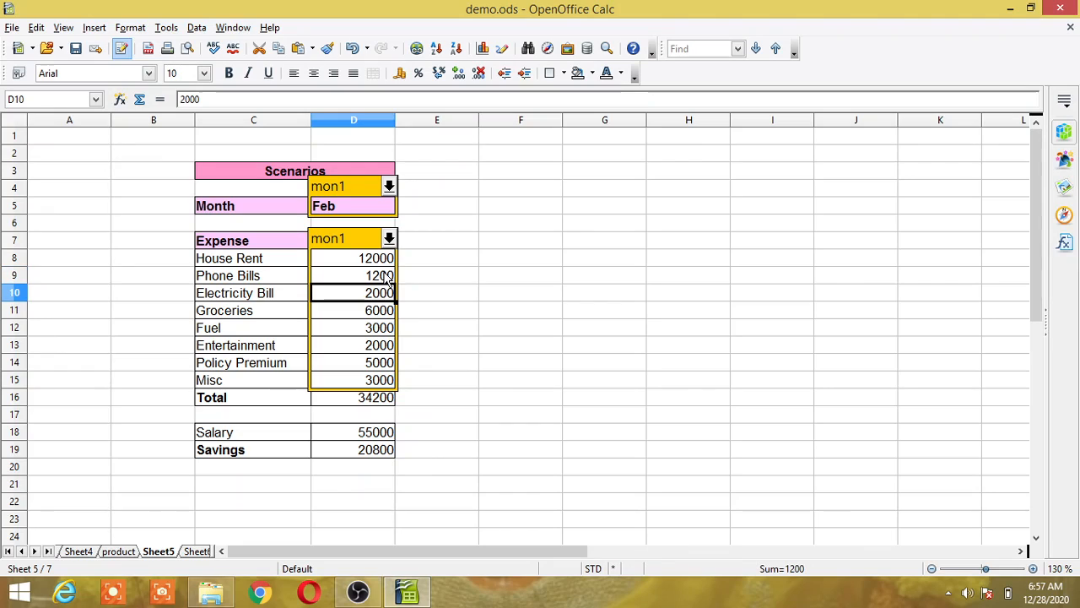
type("3")
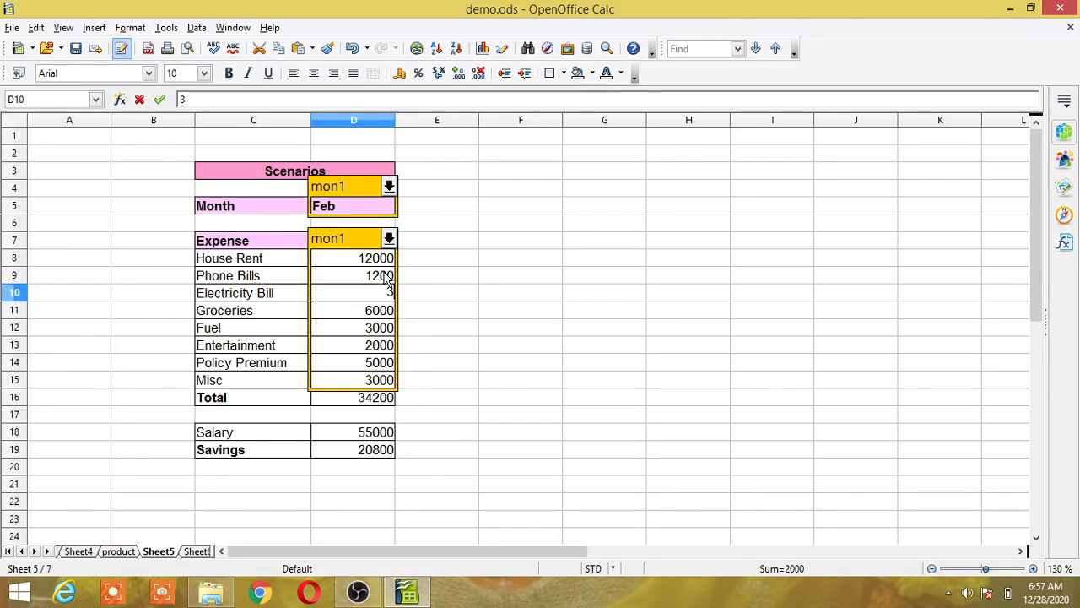
type("000")
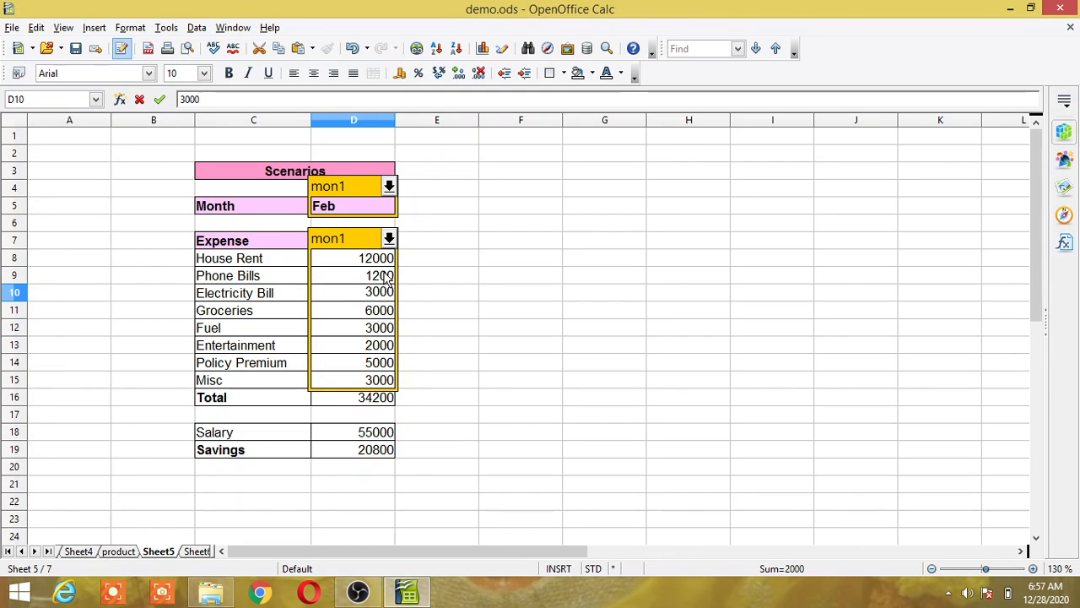
key("Return")
type("7")
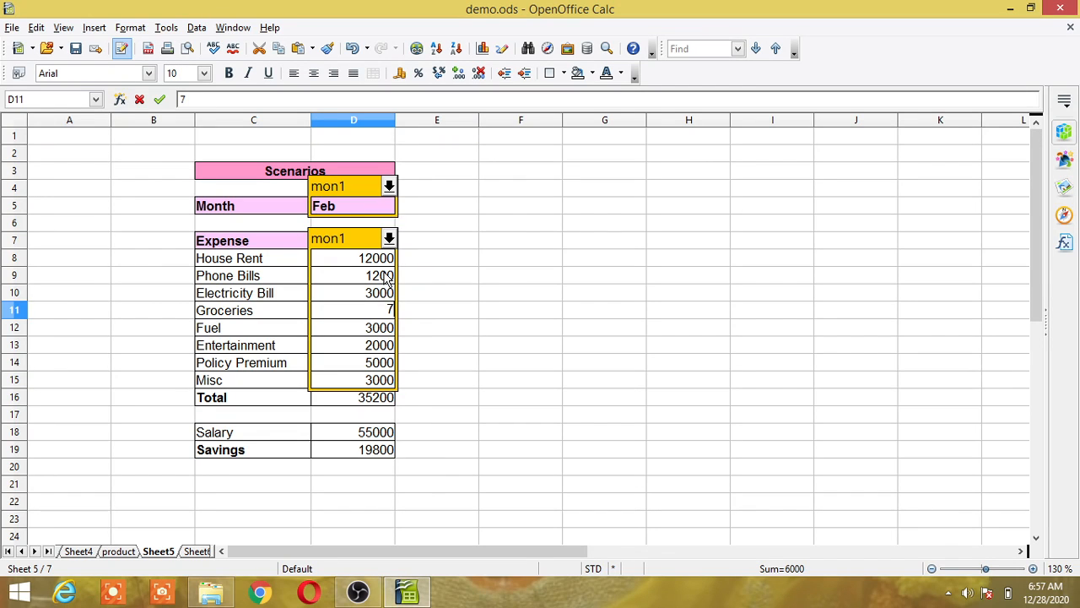
type("000")
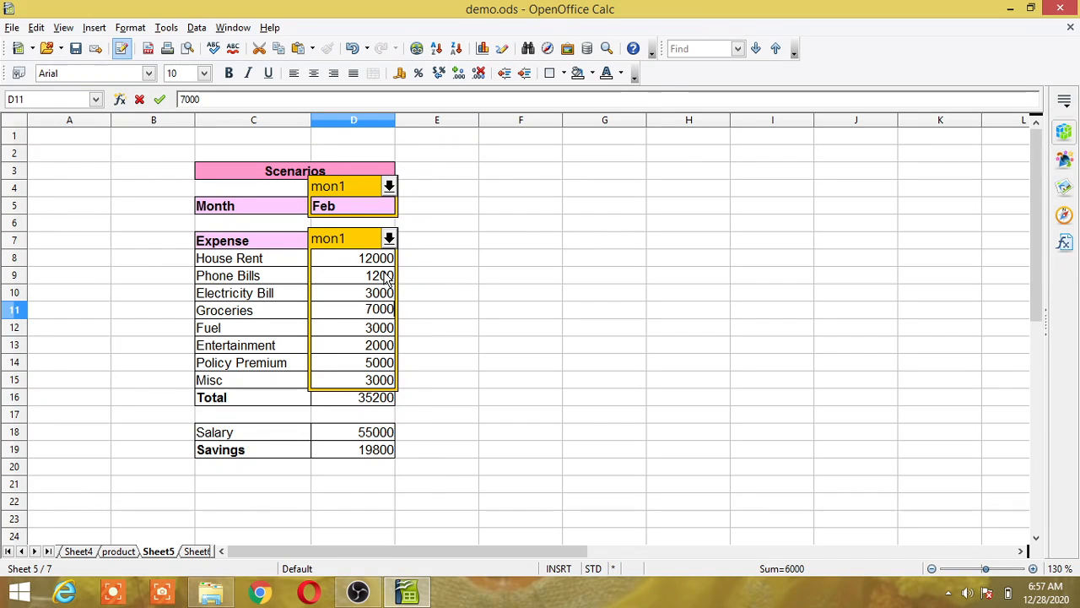
key("Return")
Set the Misc expense in D15 to 3500, leaving the other remaining expenses as they are.
key("Return")
key("Return")
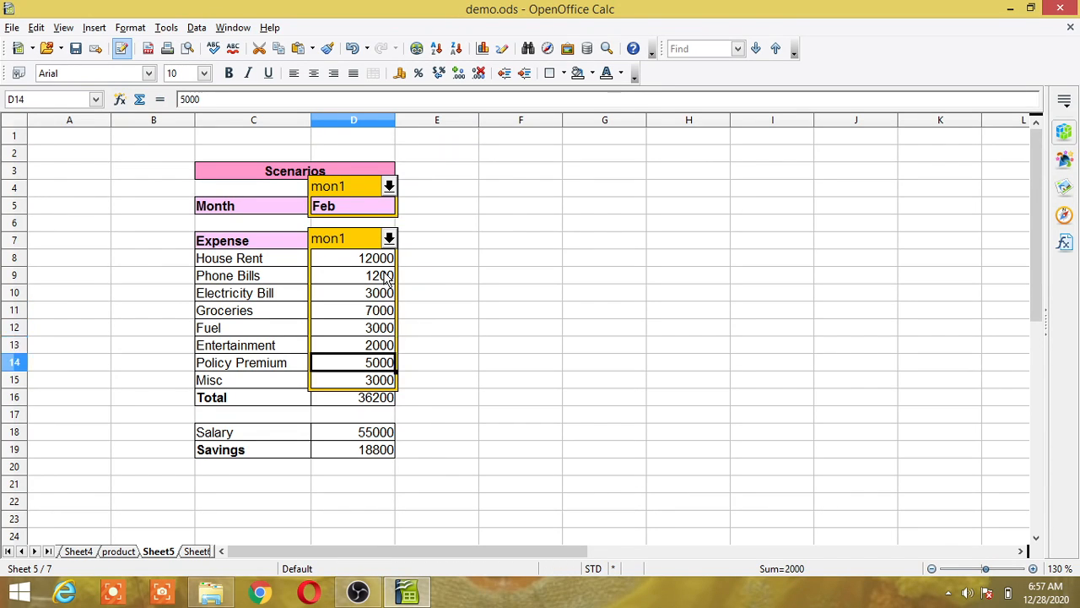
key("Return")
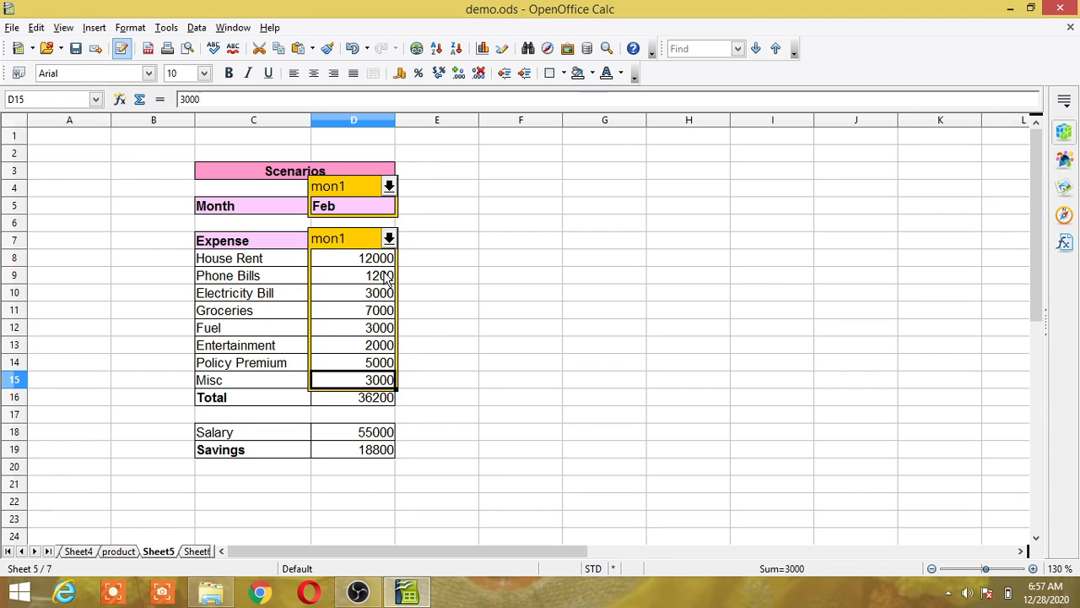
type("3500")
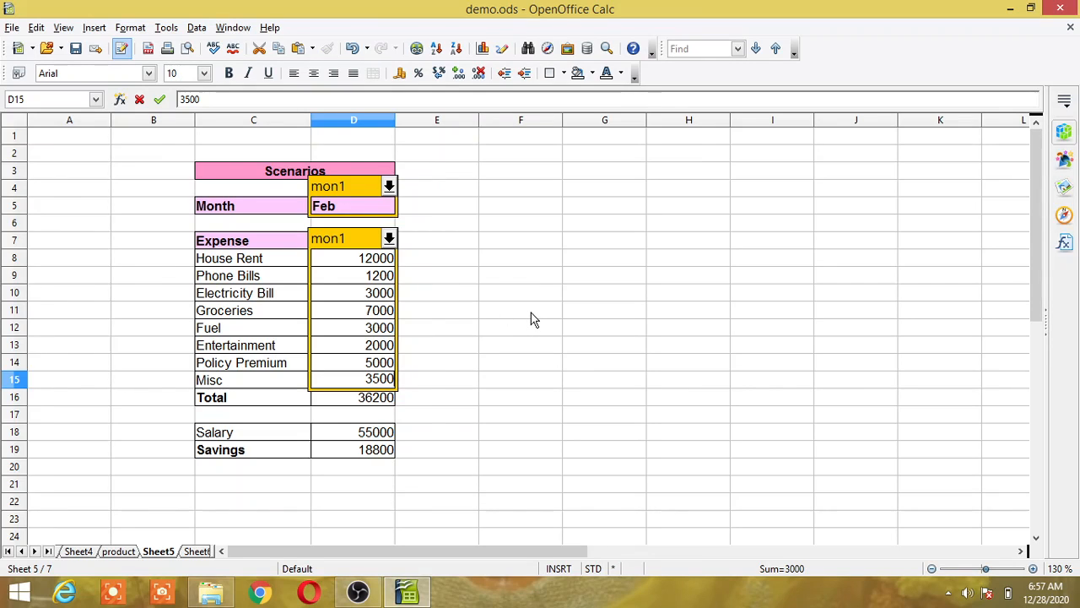
key("Return")
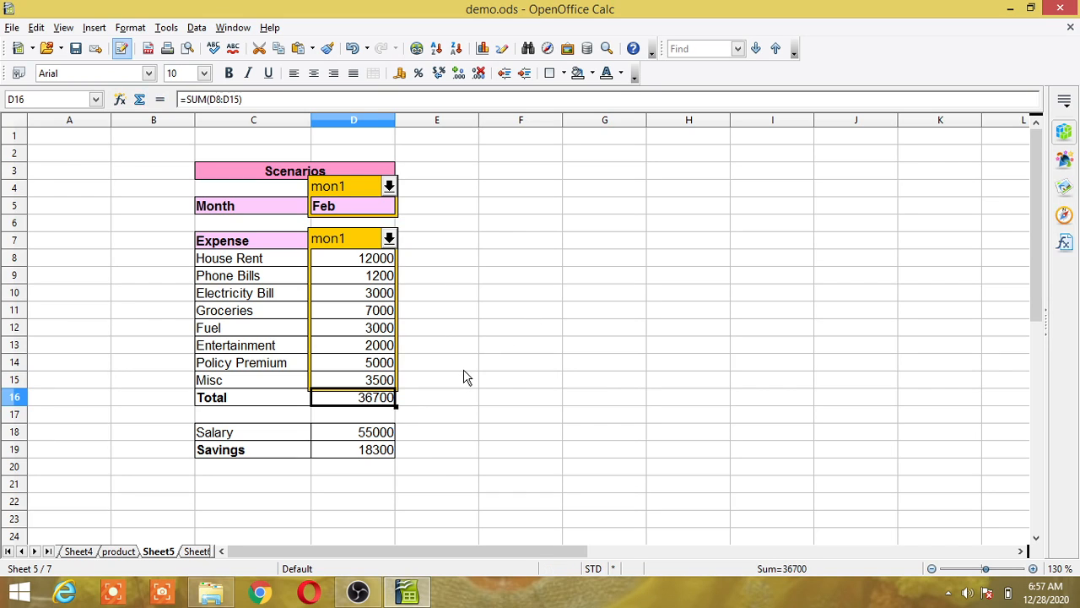
left_click(464, 369)
left_click(384, 400)
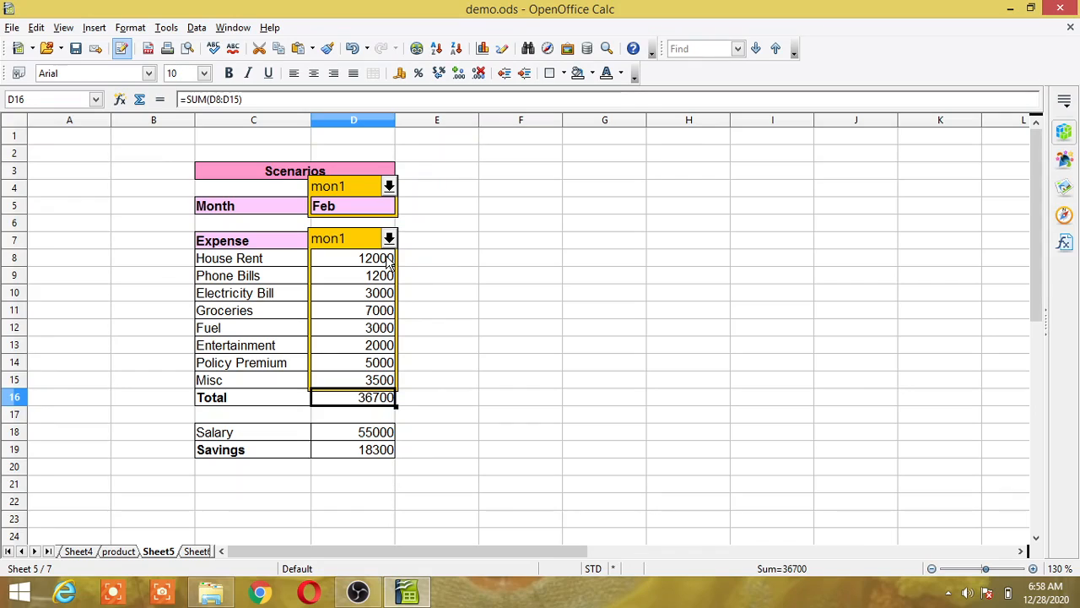
Select the Feb expense amounts D8:D15 together with month cell D5 and start creating another scenario from them.
left_click_drag(389, 263, 384, 382)
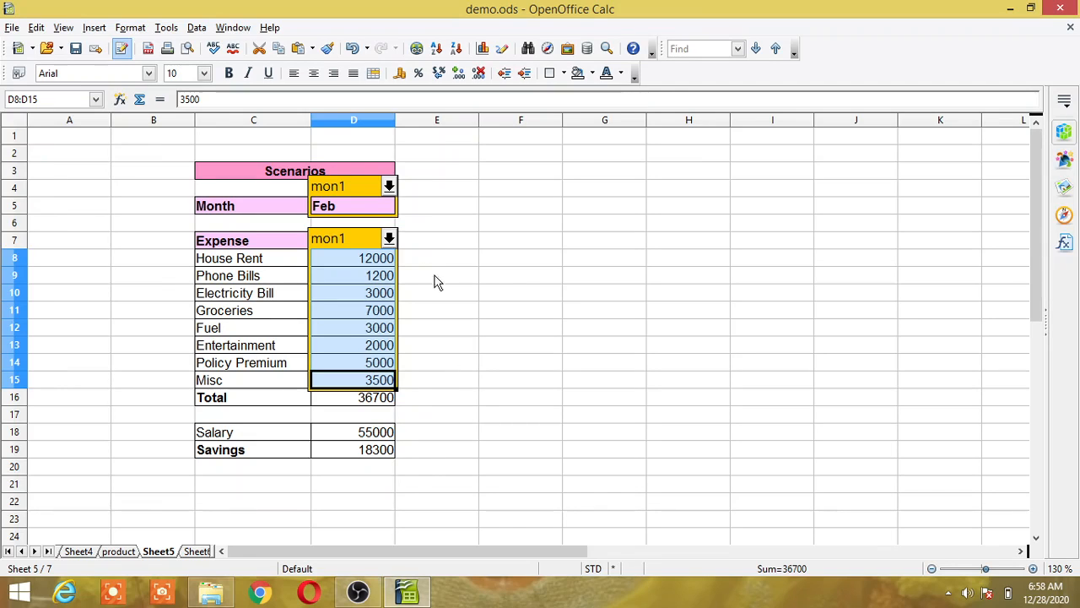
left_click(375, 210)
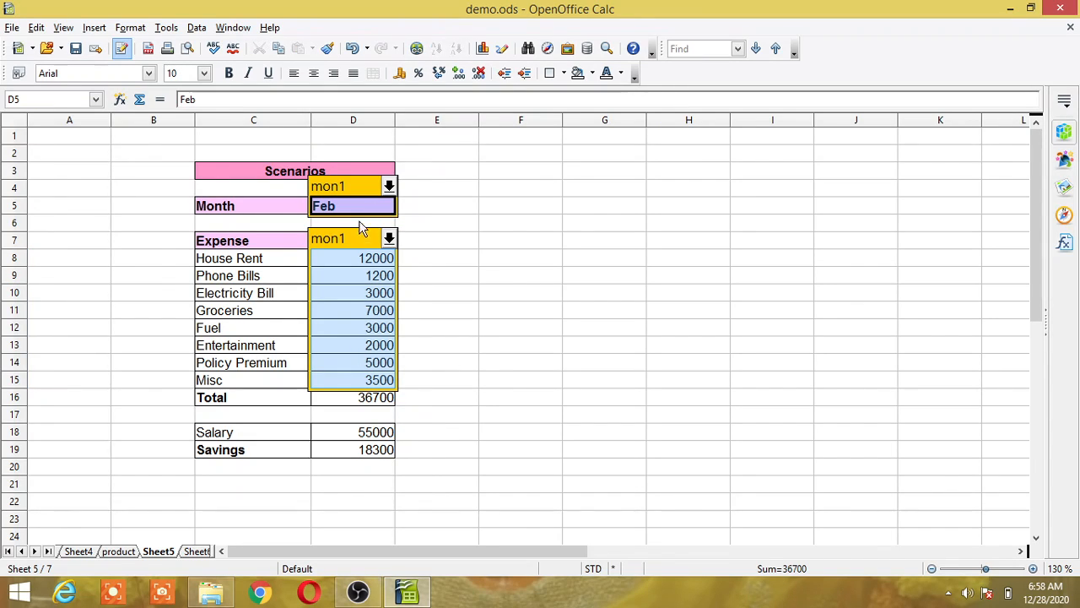
left_click(174, 31)
left_click(202, 133)
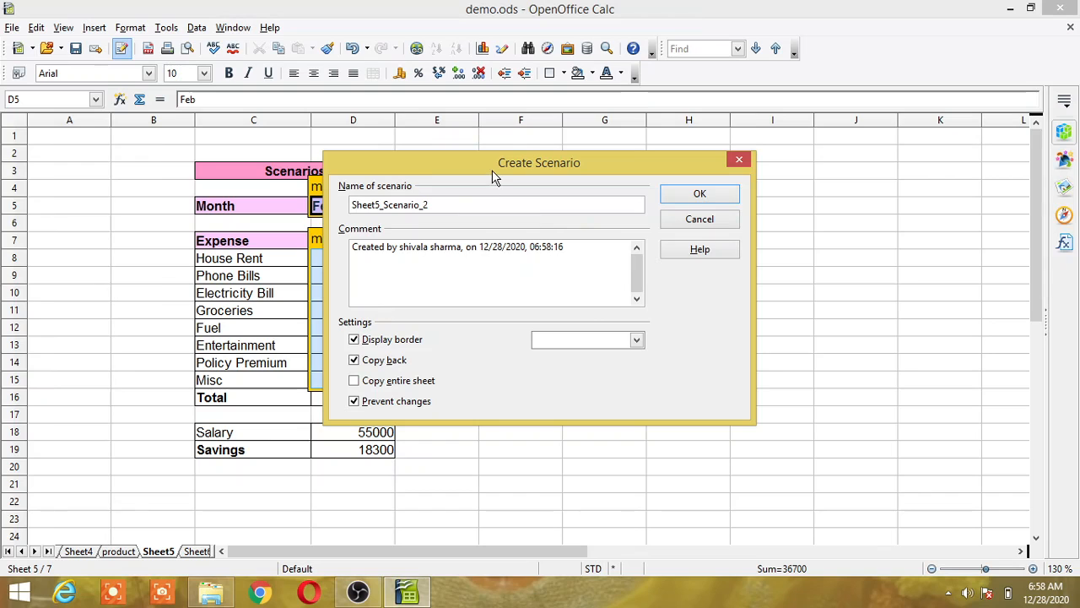
left_click_drag(496, 168, 724, 127)
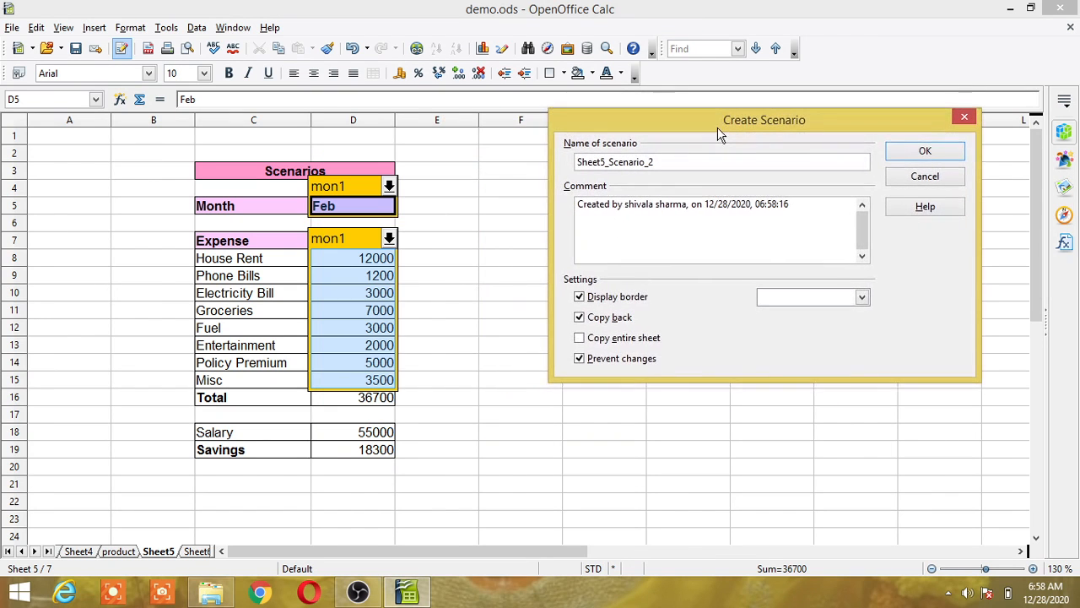
Create the scenario named mon2 with a Red 5 display border and Copy back turned off.
double_click(675, 157)
type("mon2")
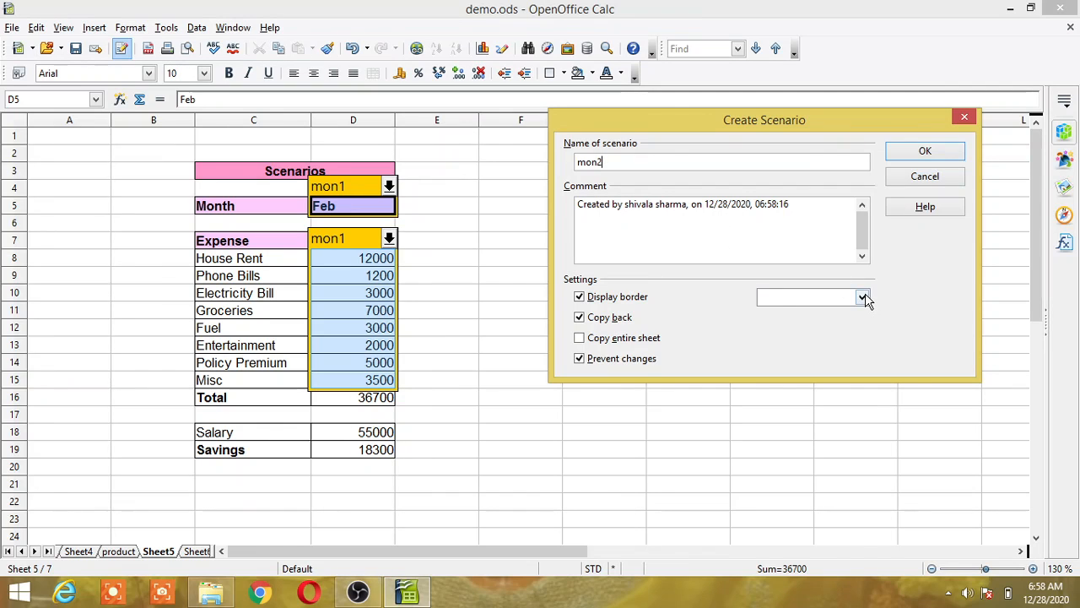
left_click(863, 297)
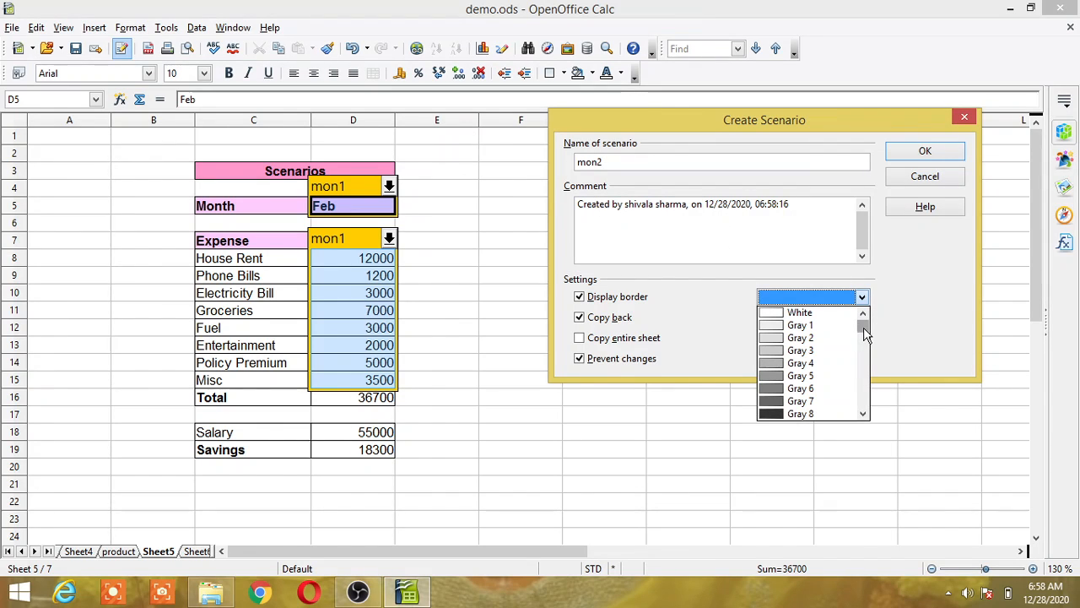
left_click_drag(866, 334, 876, 369)
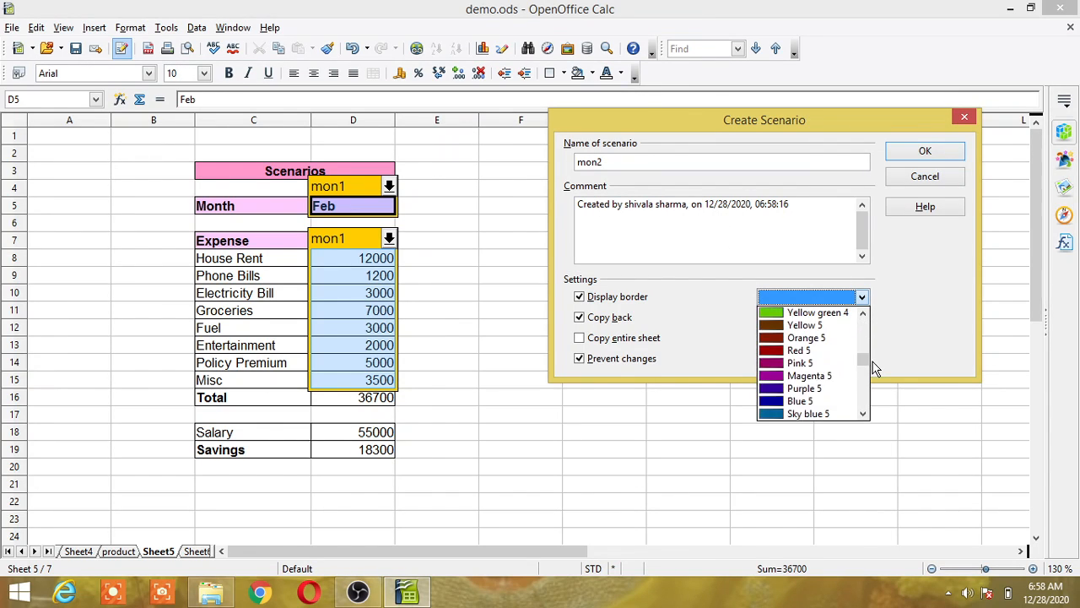
left_click(811, 354)
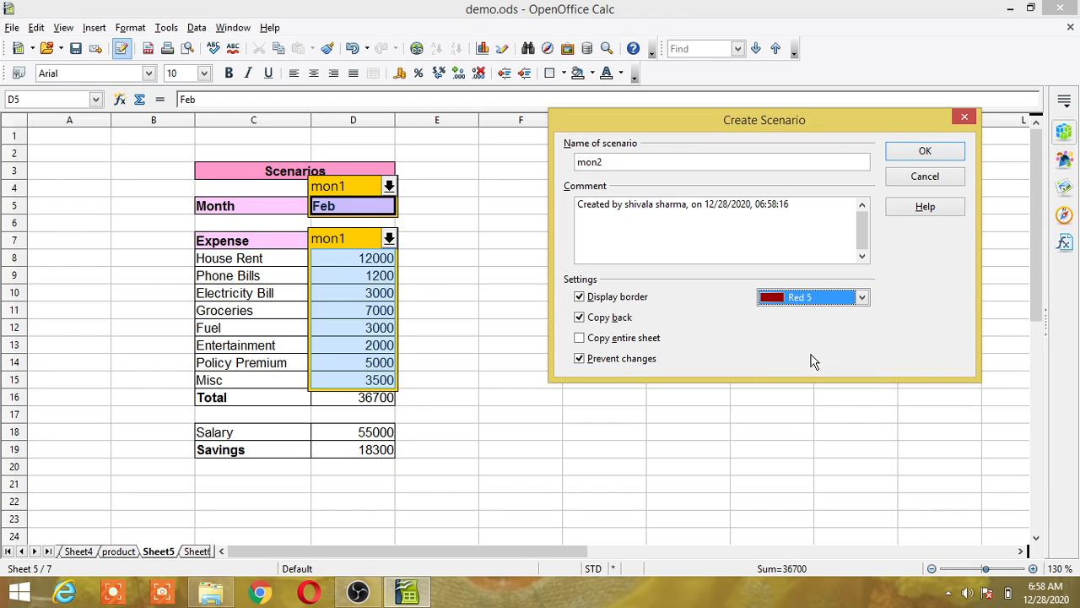
left_click(592, 326)
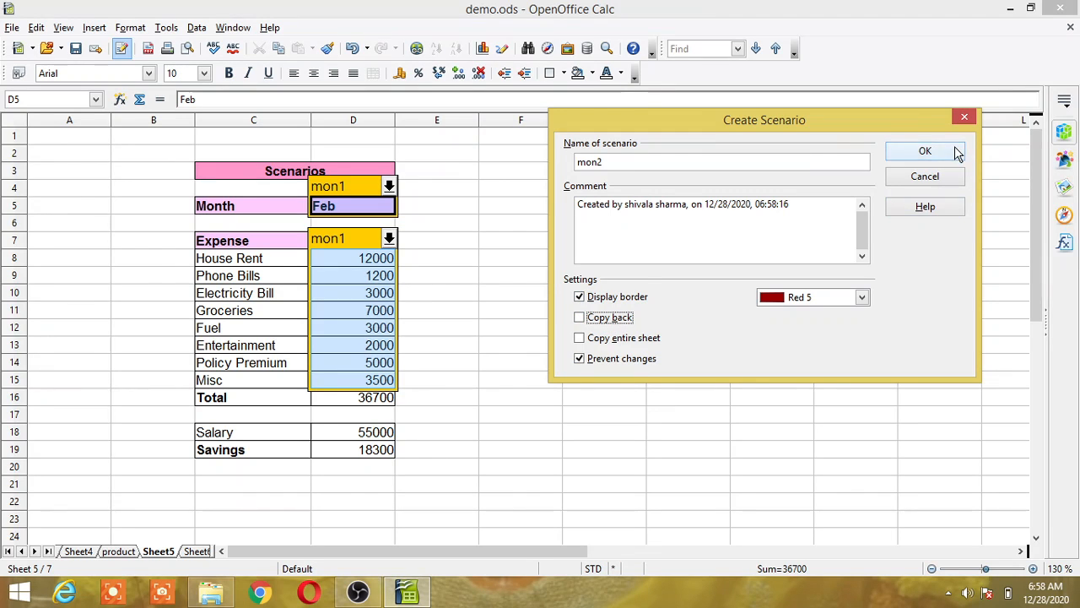
left_click(925, 151)
left_click(602, 237)
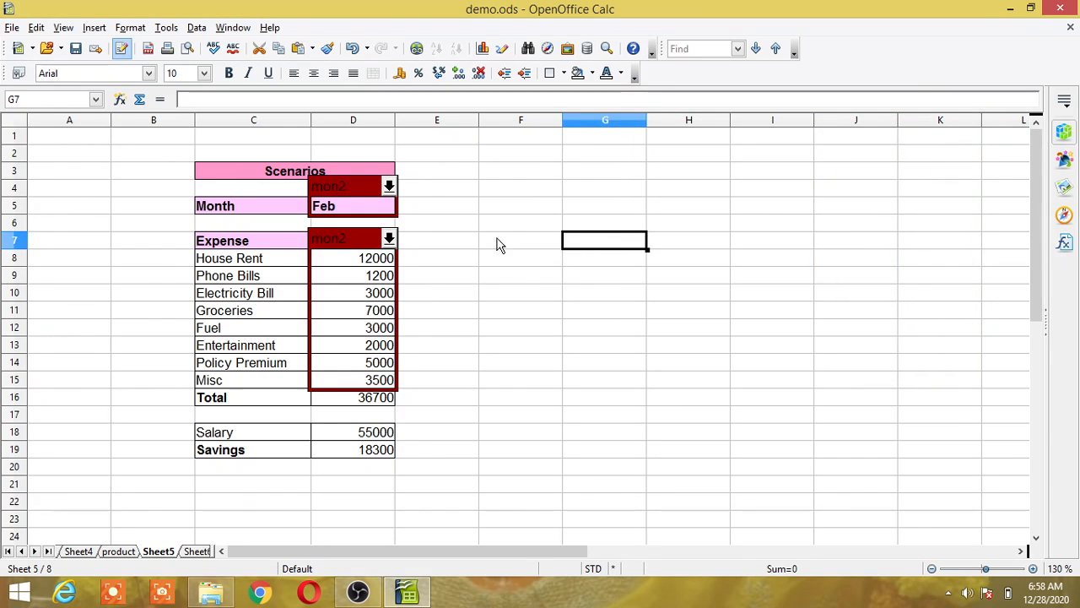
Switch the month cell's scenario to mon1 and back to mon2 to compare the two budgets.
left_click(389, 187)
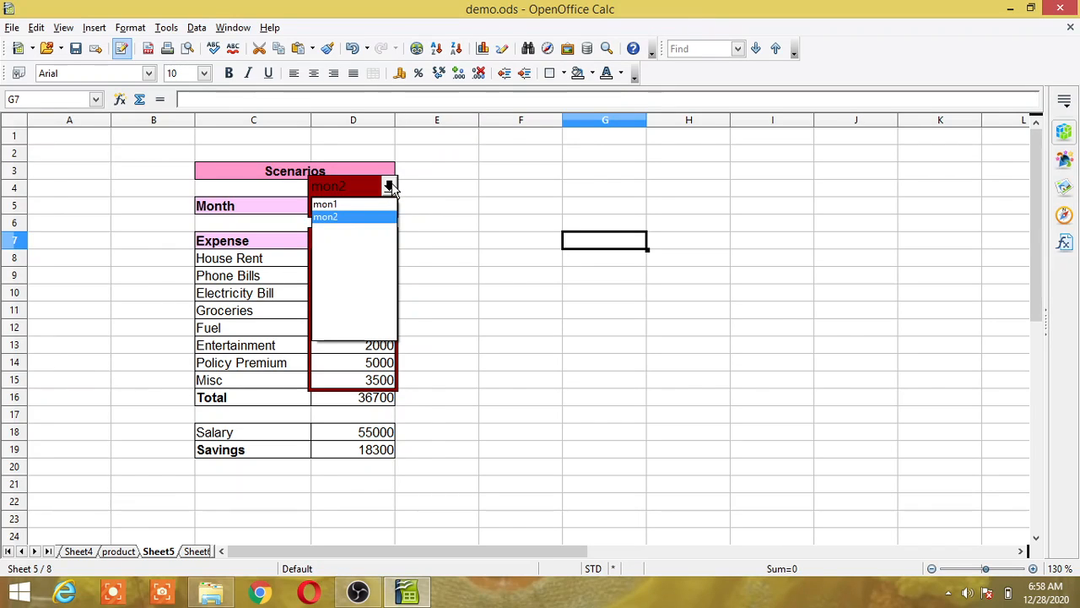
left_click(335, 205)
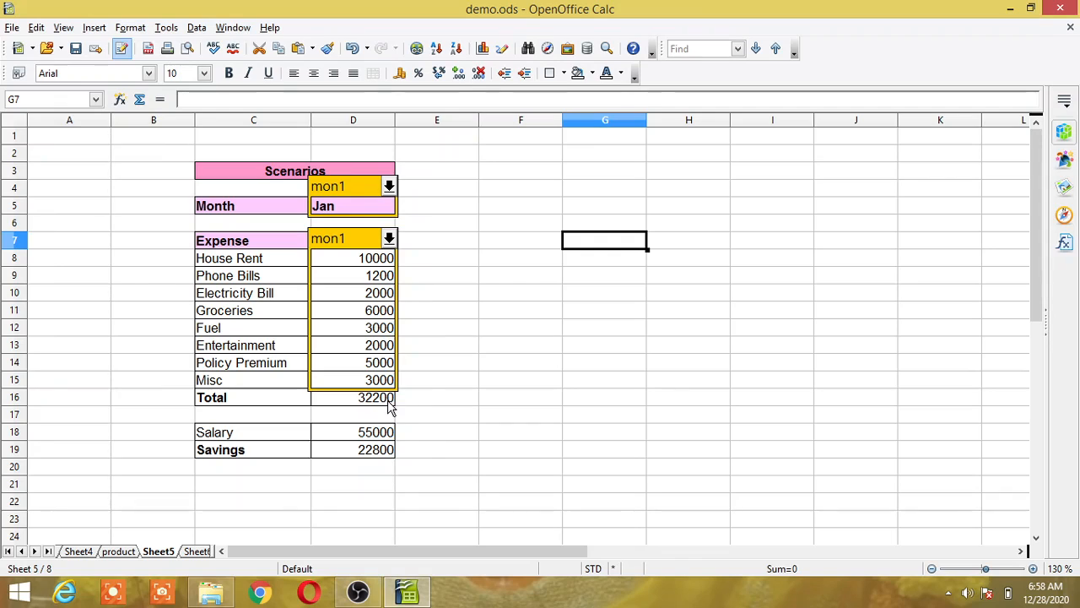
left_click(389, 187)
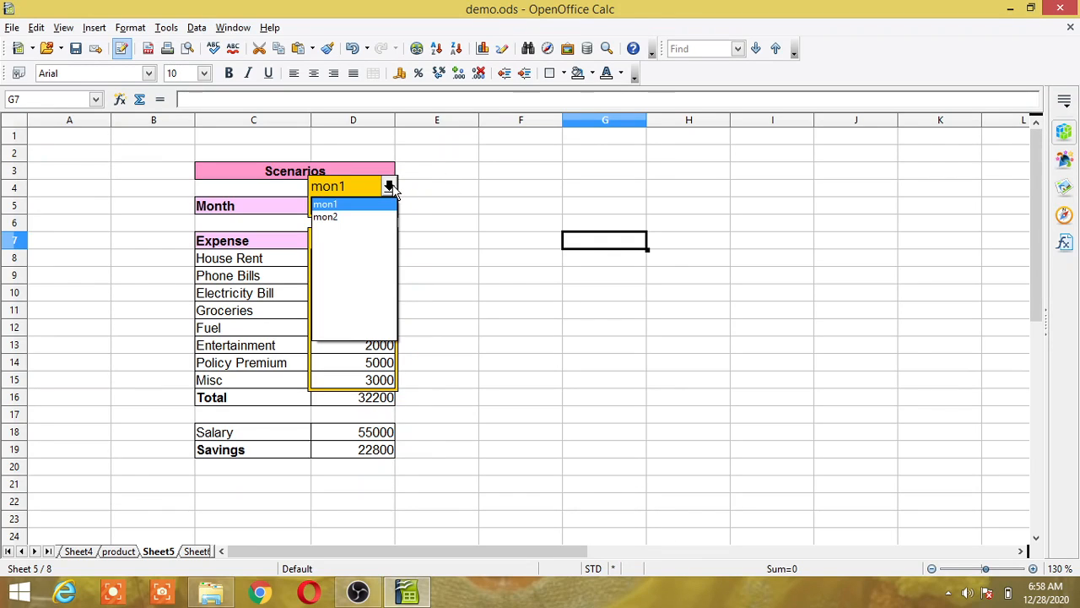
left_click(325, 218)
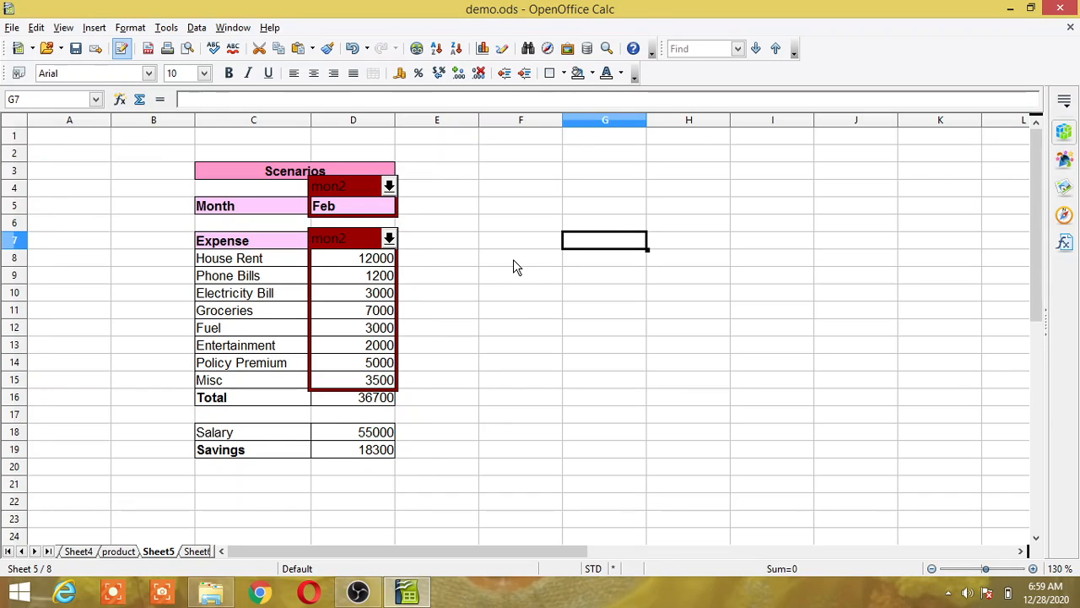
Change the month in D5 to March.
left_click(361, 206)
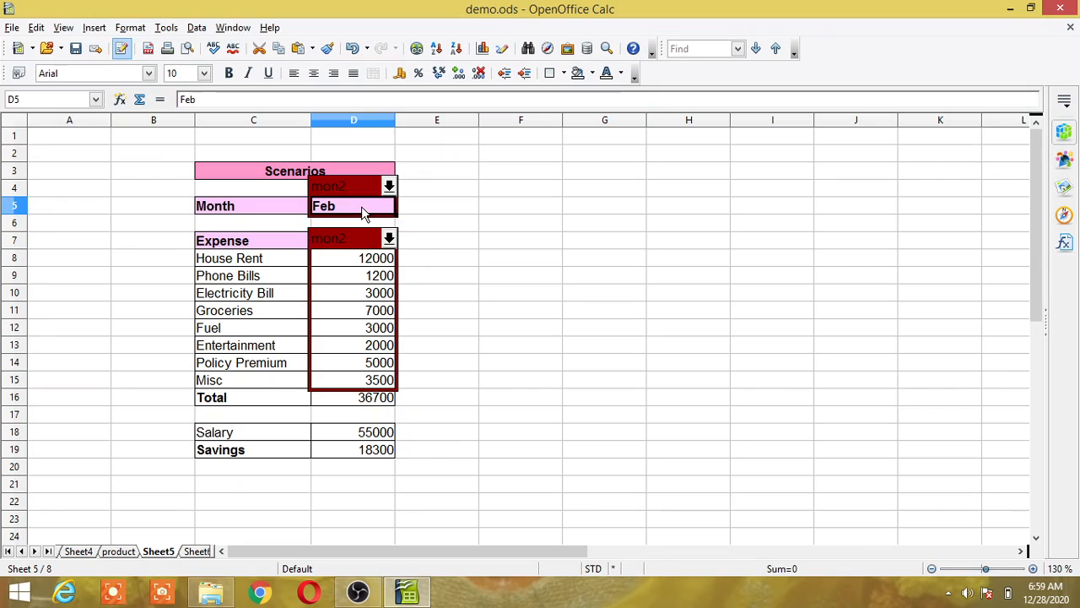
type("march")
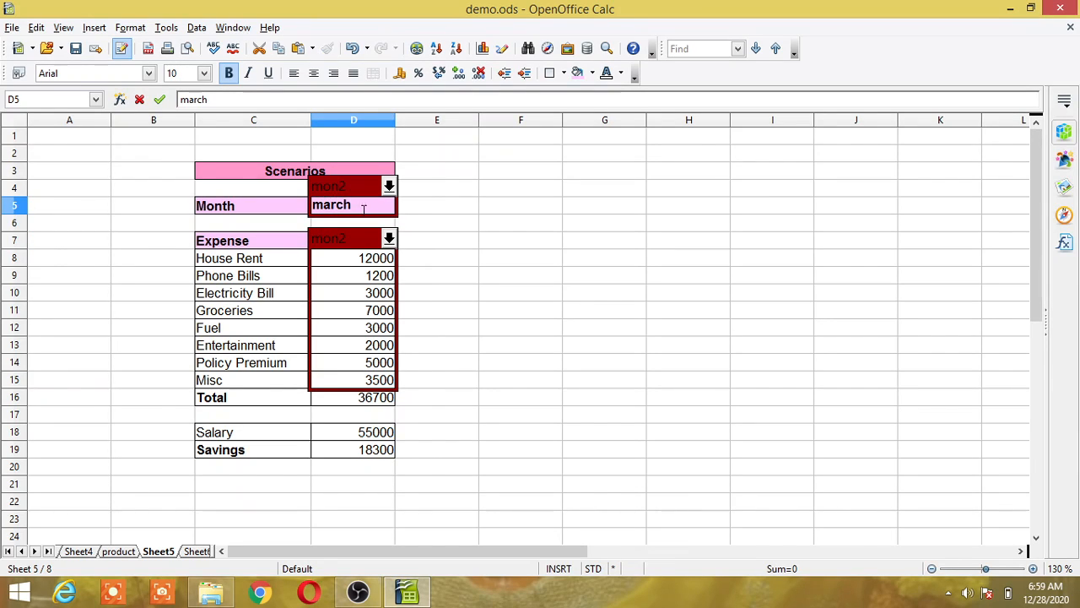
left_click(374, 261)
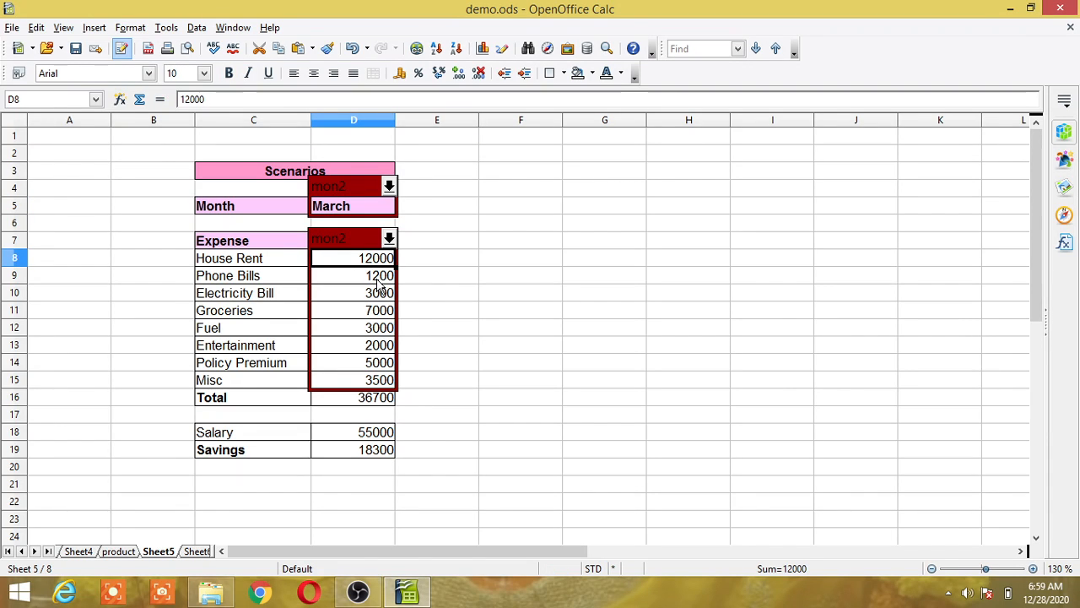
Set the Phone Bills amount to 1250 and the Electricity Bill amount to 4000.
left_click(377, 282)
type("1")
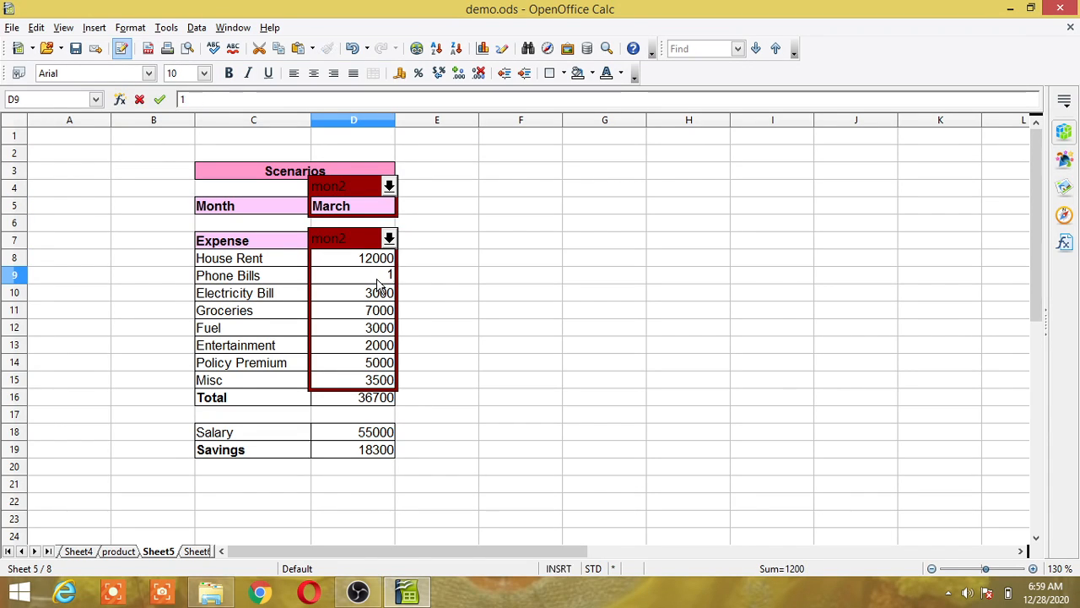
type("250")
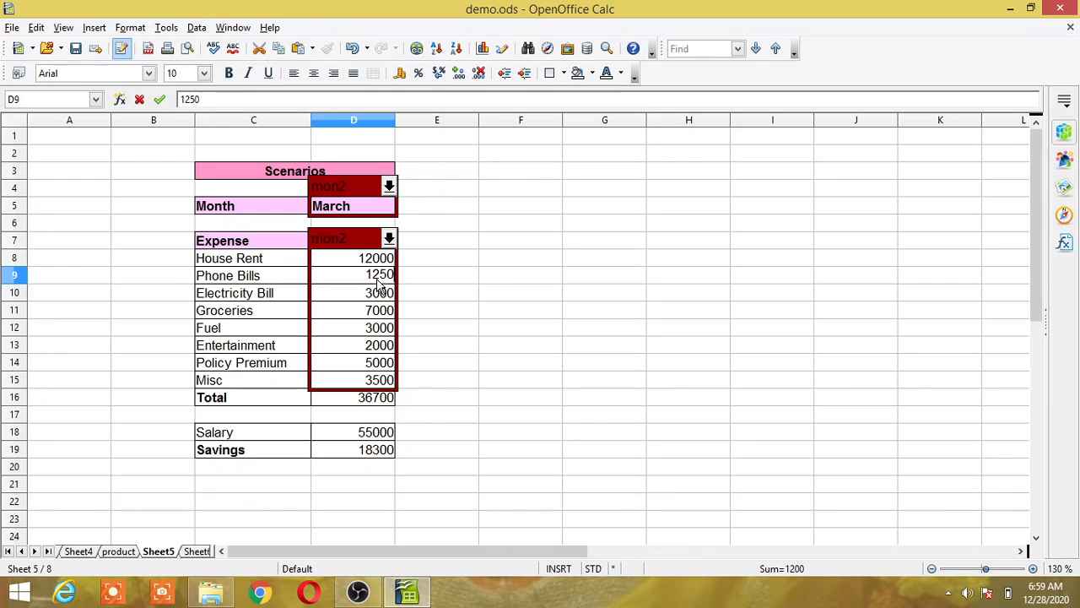
key("Return")
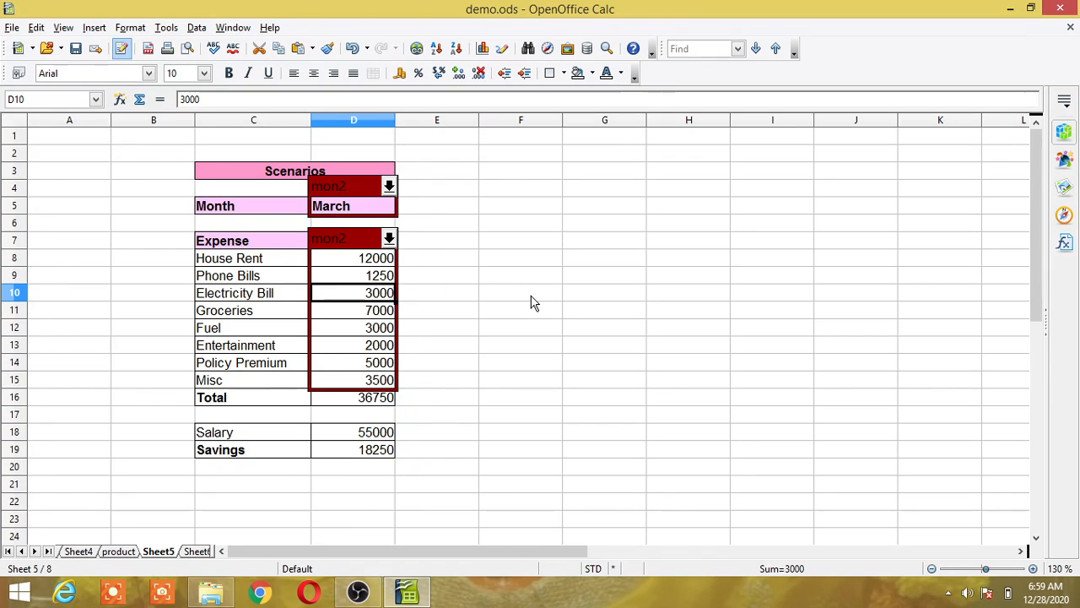
type("4000")
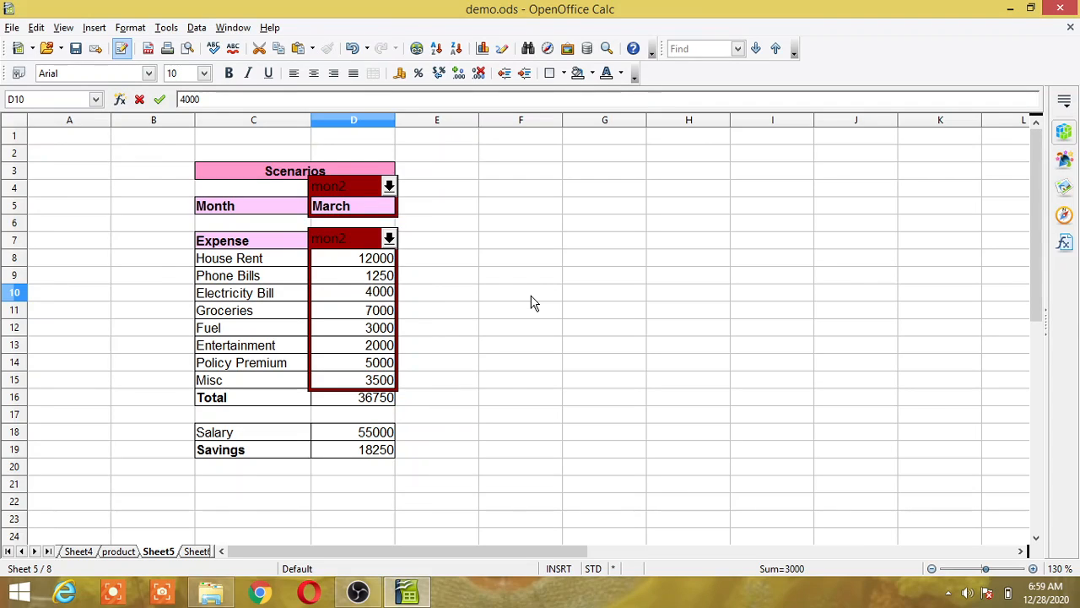
key("Return")
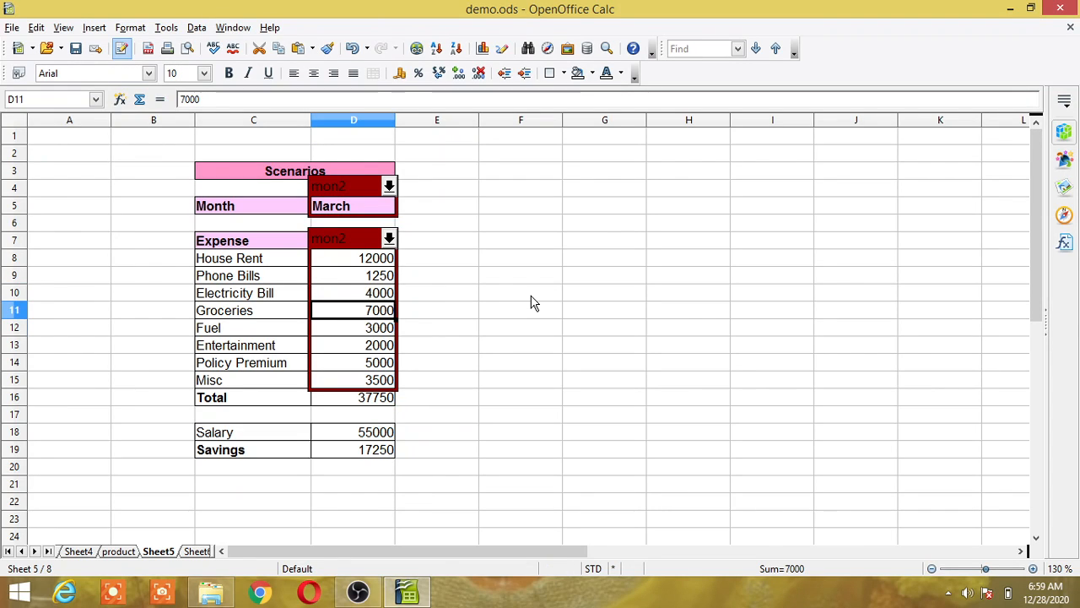
Set the Misc amount in D15 to 4000 and select the Savings cell D19 to check its formula.
key("Down")
key("Down")
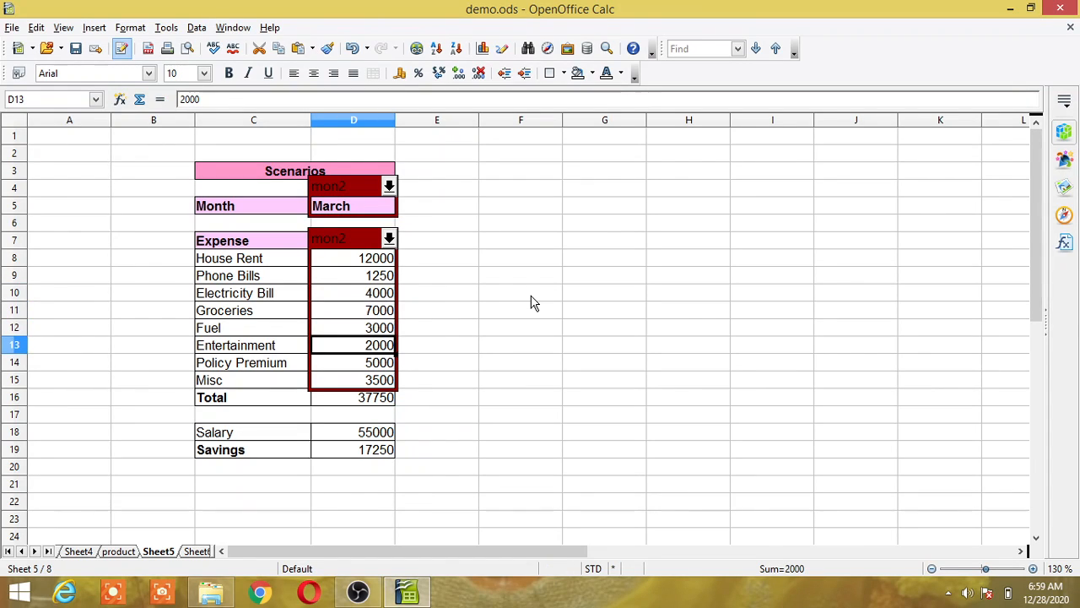
key("Down")
key("Down")
type("4")
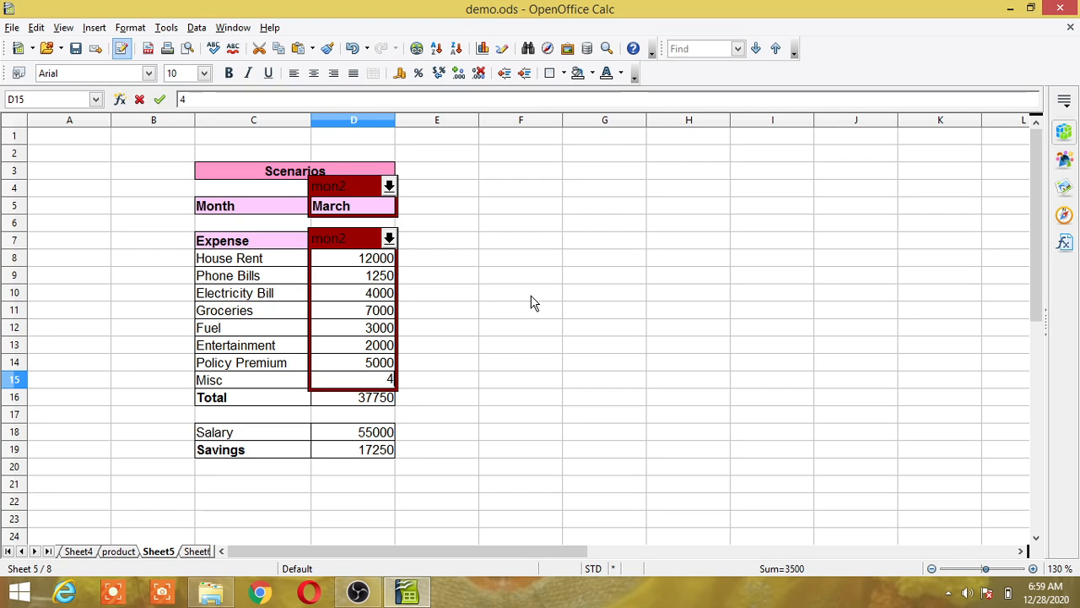
type("000")
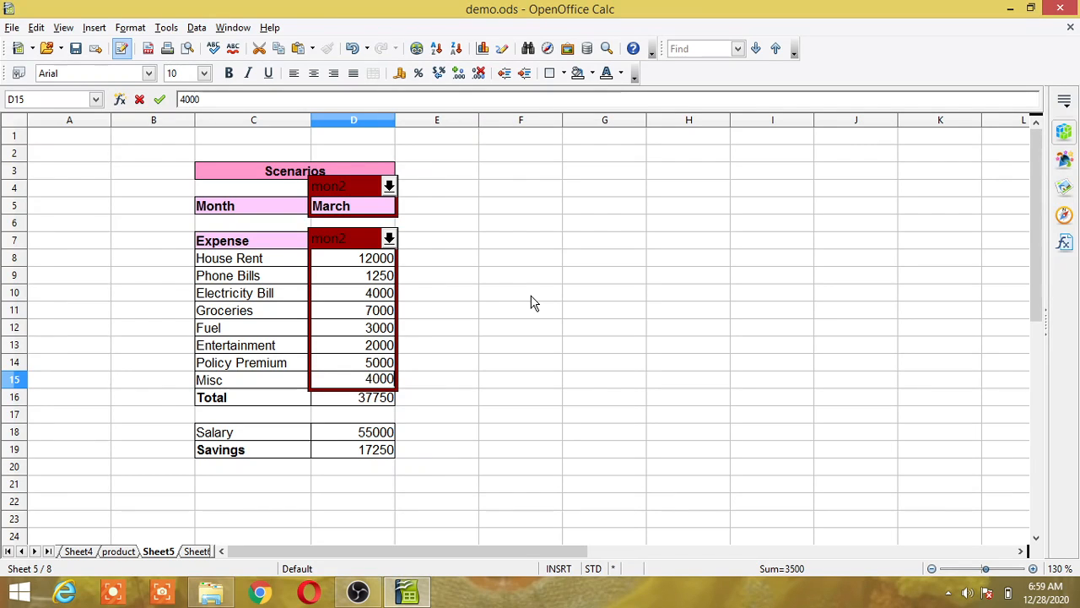
key("Return")
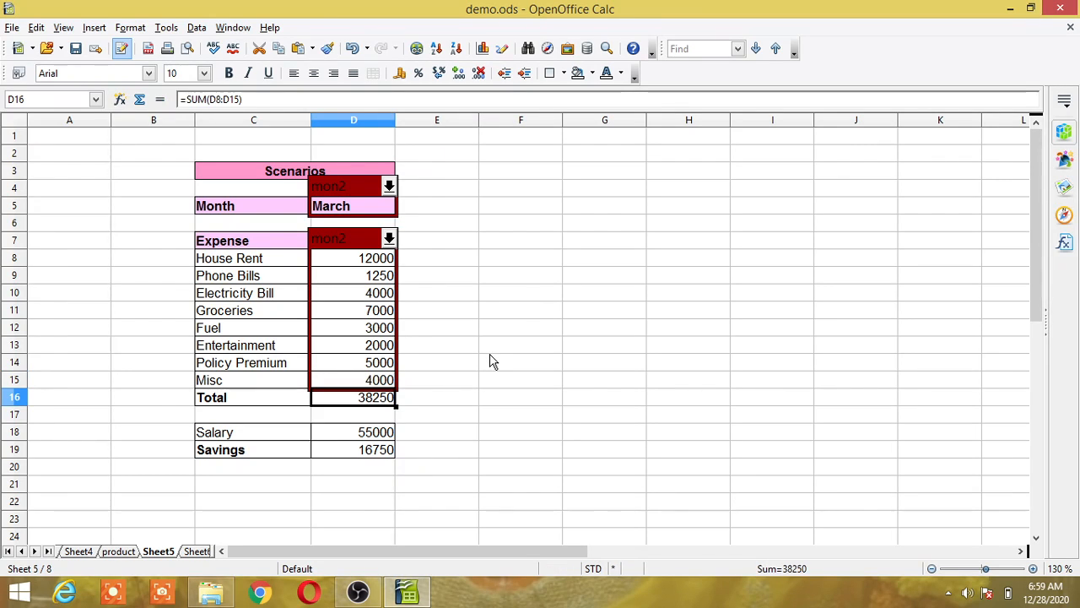
left_click(491, 360)
left_click(369, 456)
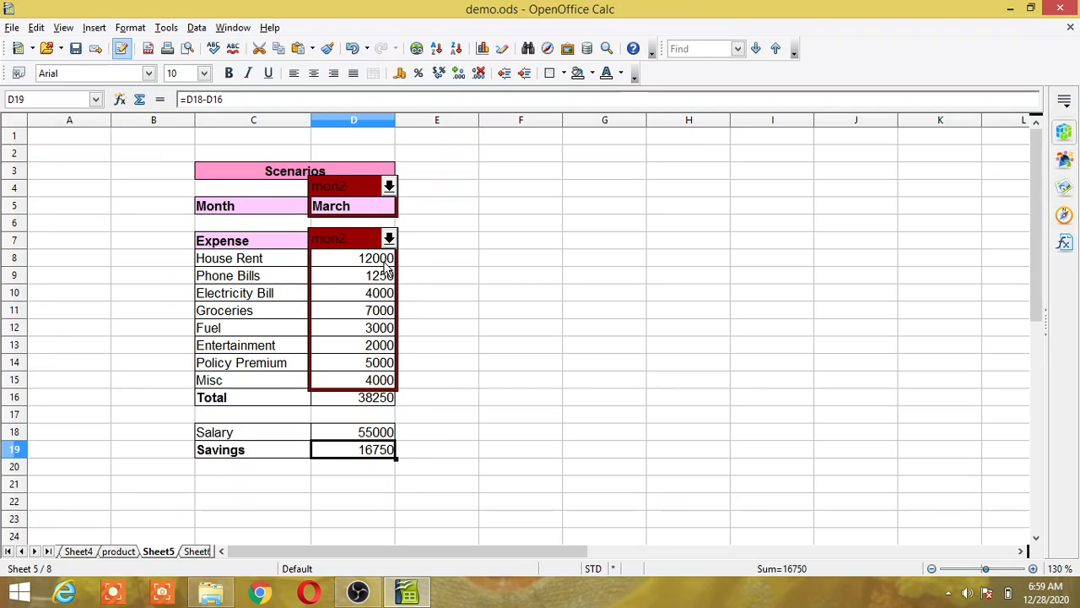
Select the amounts D8:D15 together with the month cell D5 and start a new scenario named mon3.
left_click_drag(384, 263, 383, 376)
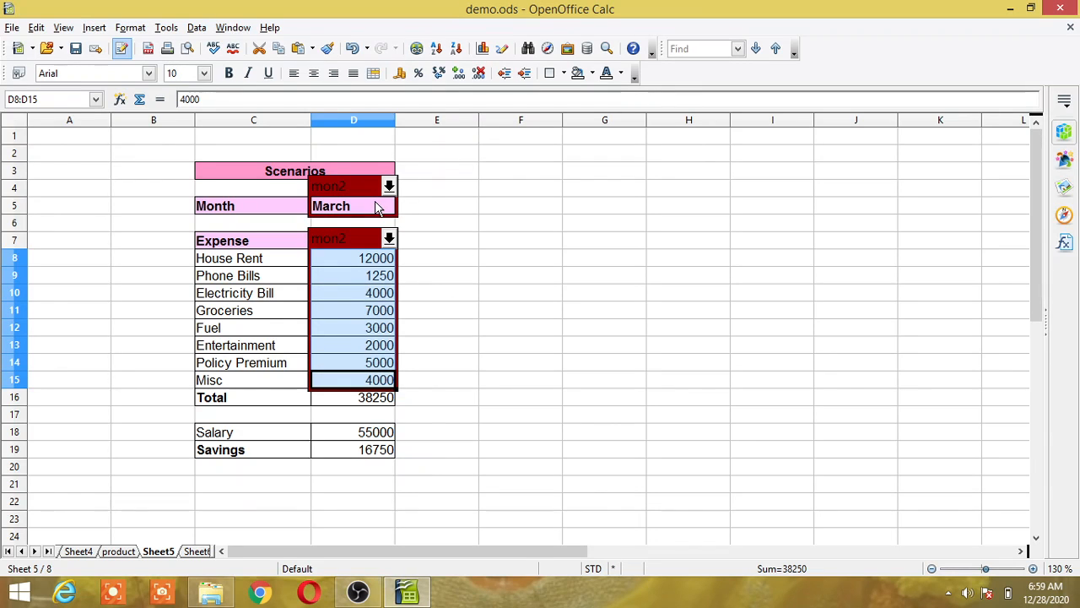
left_click(377, 209, "ctrl")
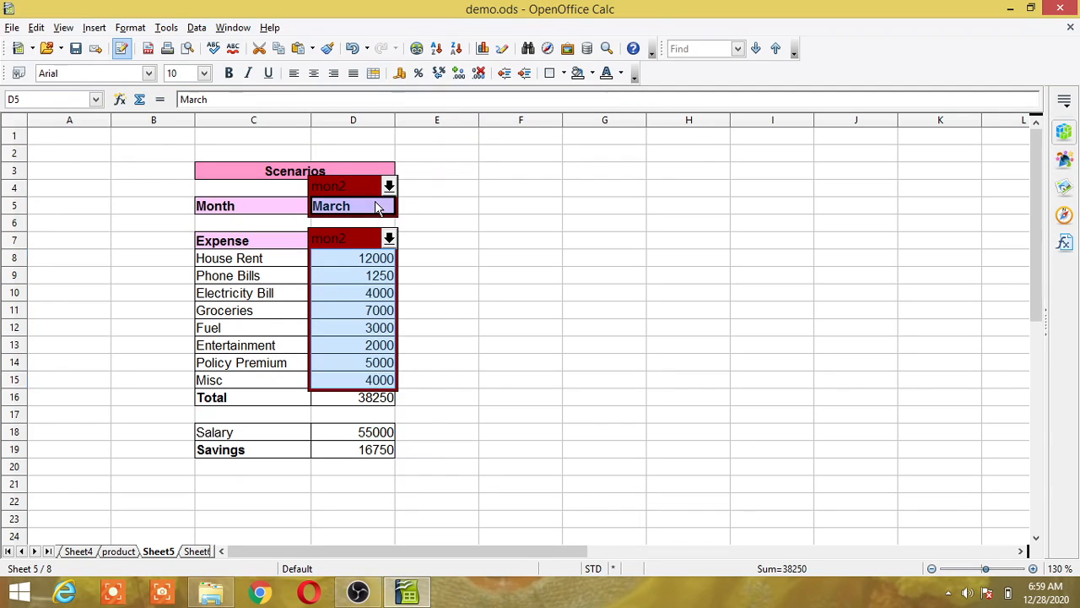
left_click(165, 28)
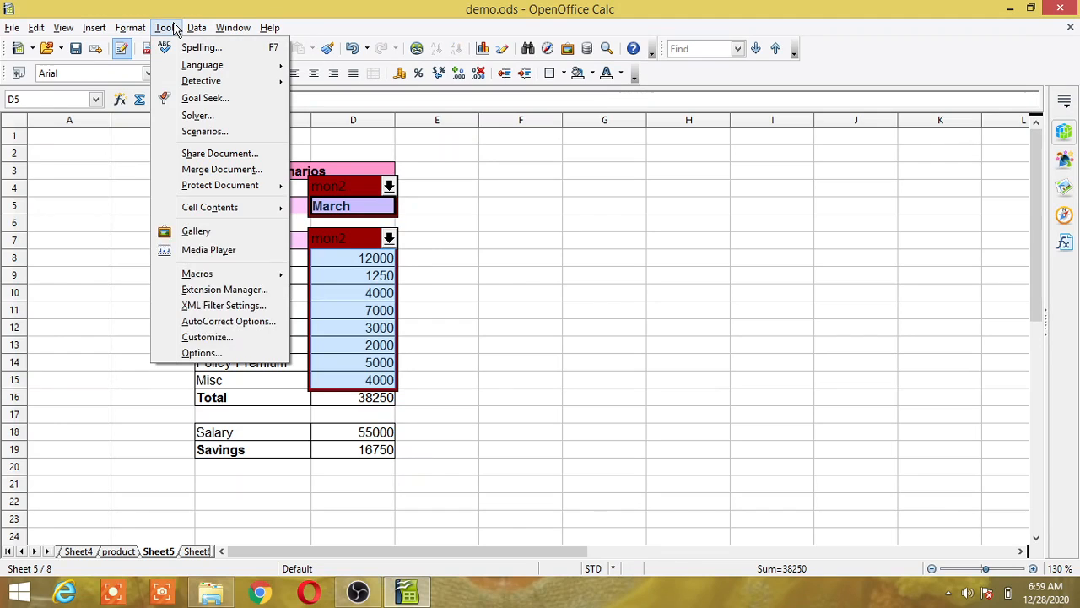
left_click(202, 131)
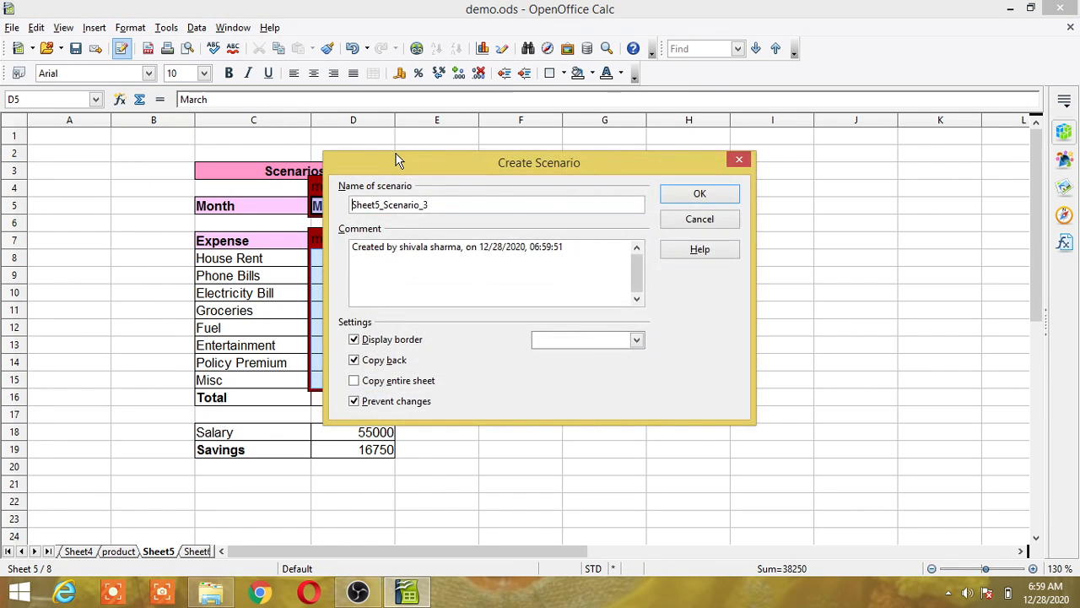
left_click_drag(398, 161, 587, 154)
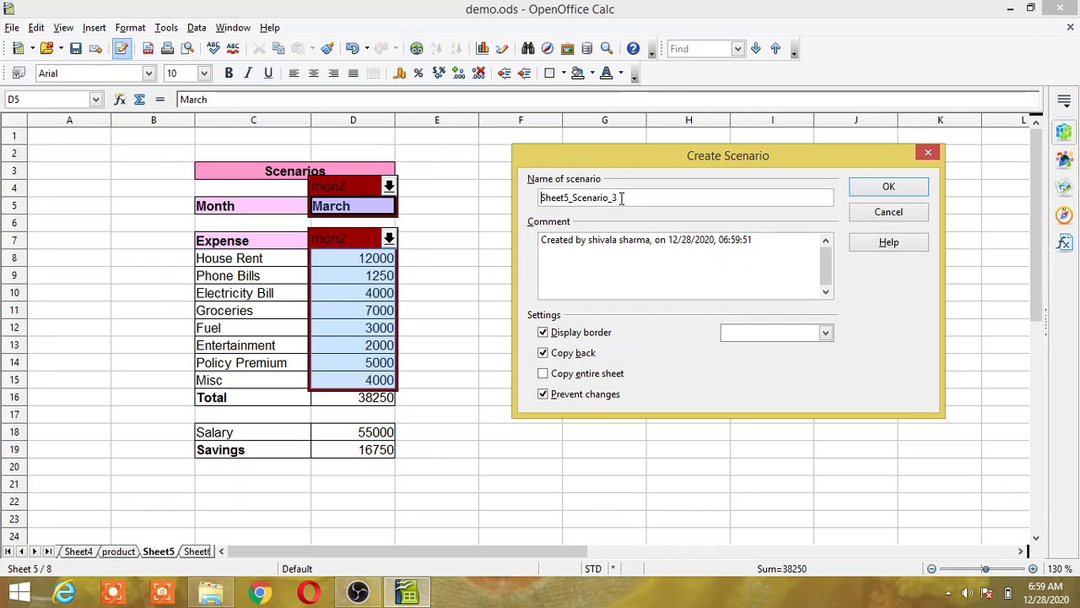
left_click_drag(621, 197, 460, 196)
type("mon")
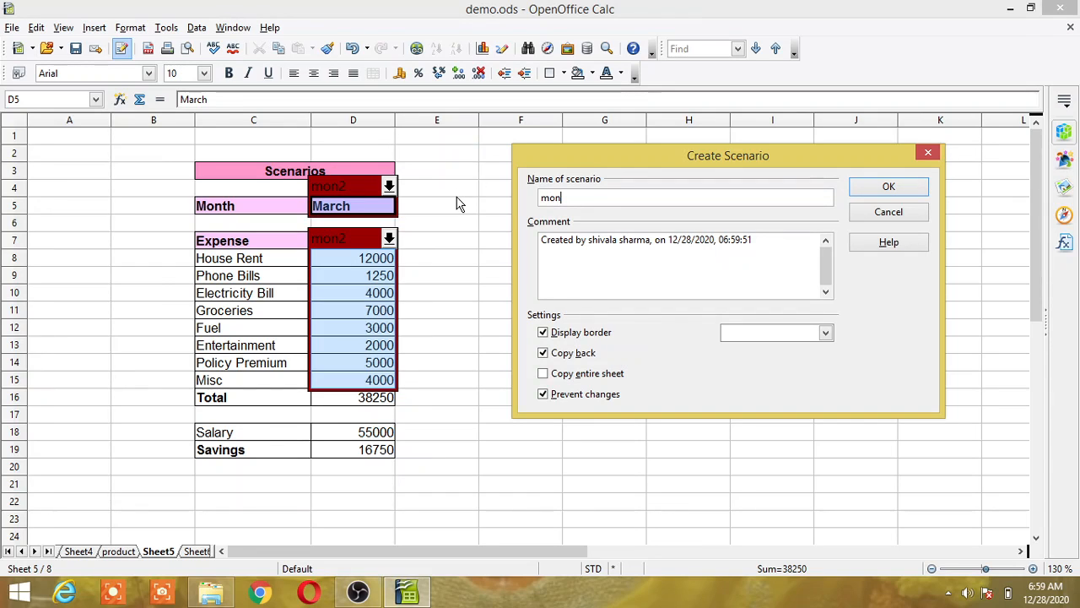
type("3")
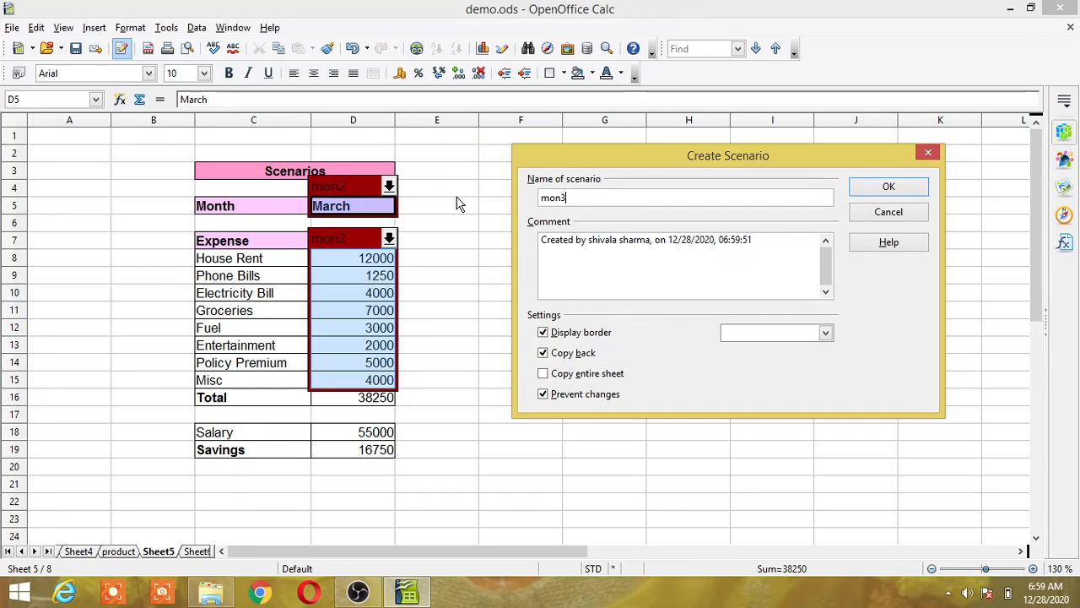
Give the mon3 scenario a Blue 6 display border, turn on Copy entire sheet, and create it.
left_click(826, 334)
left_click_drag(827, 362, 827, 402)
left_click(768, 428)
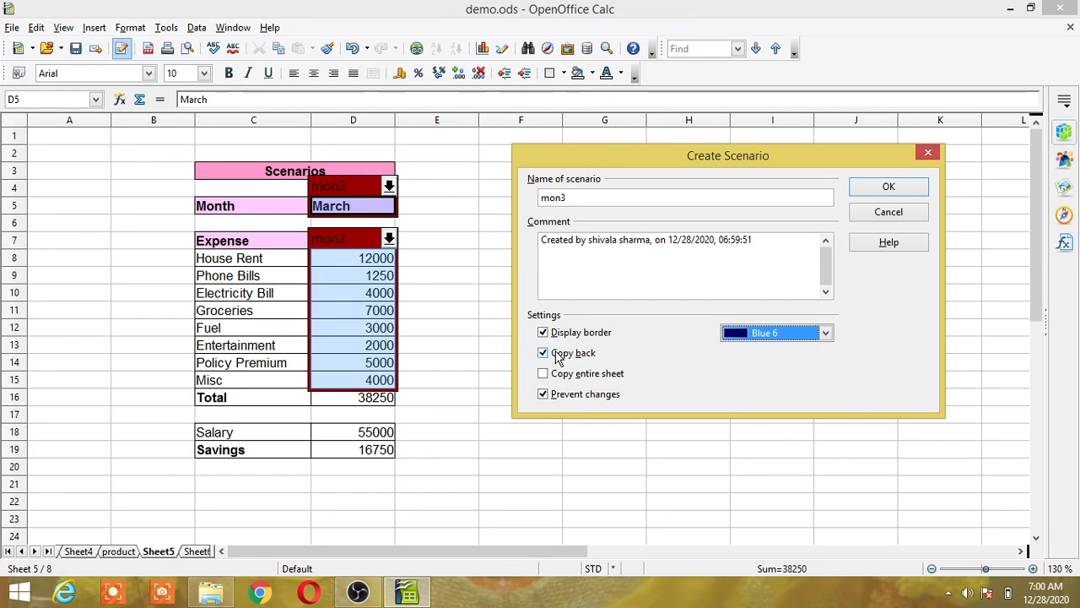
left_click(544, 374)
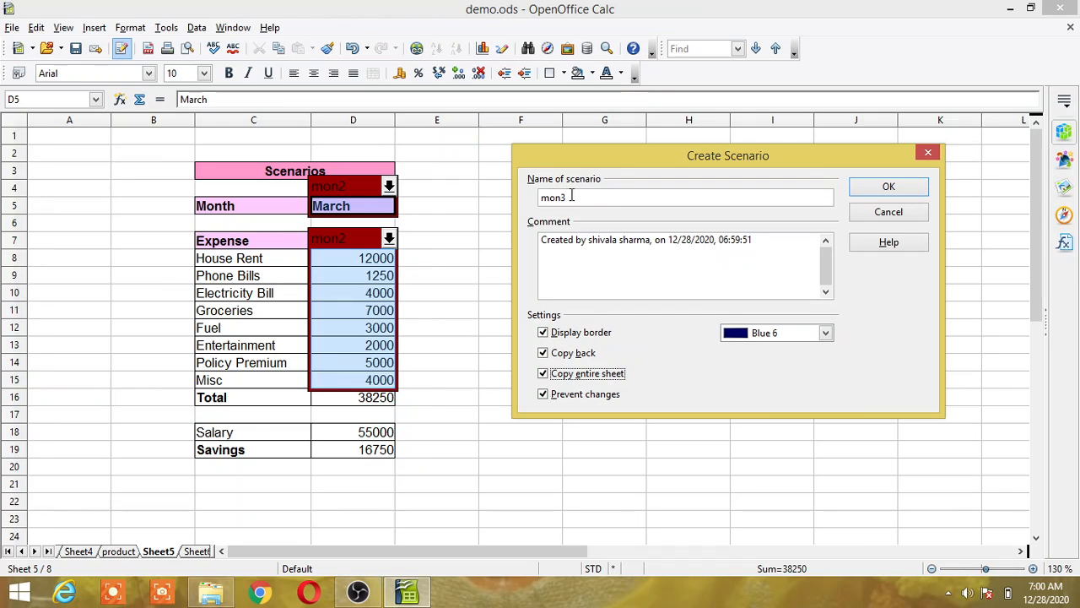
left_click(891, 189)
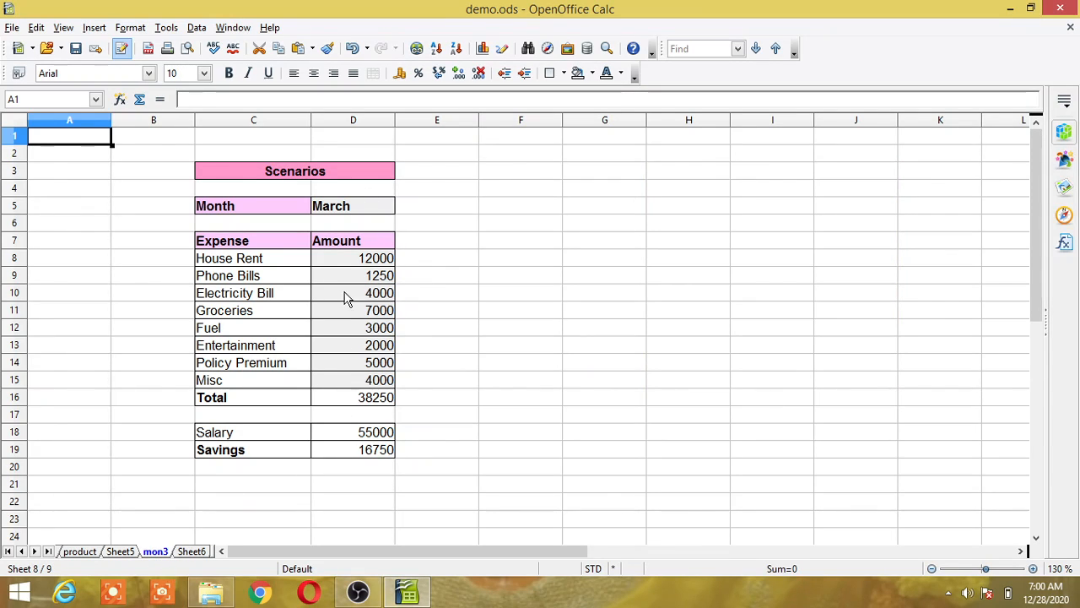
Return to Sheet5 and switch the month cell's scenario through mon1, mon2 and mon3 to compare the three budgets.
left_click(121, 551)
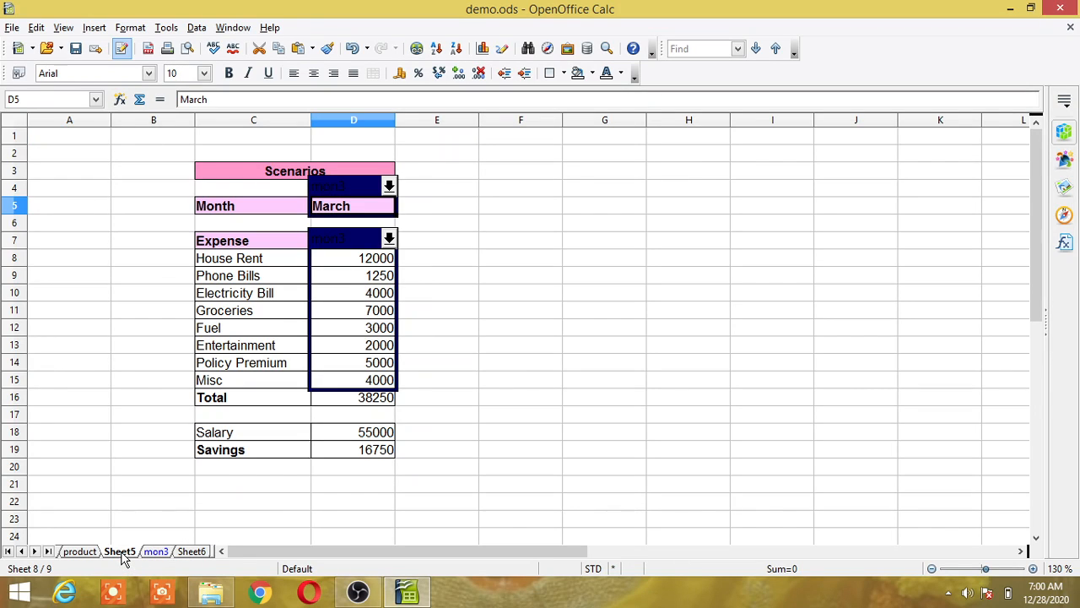
left_click(512, 360)
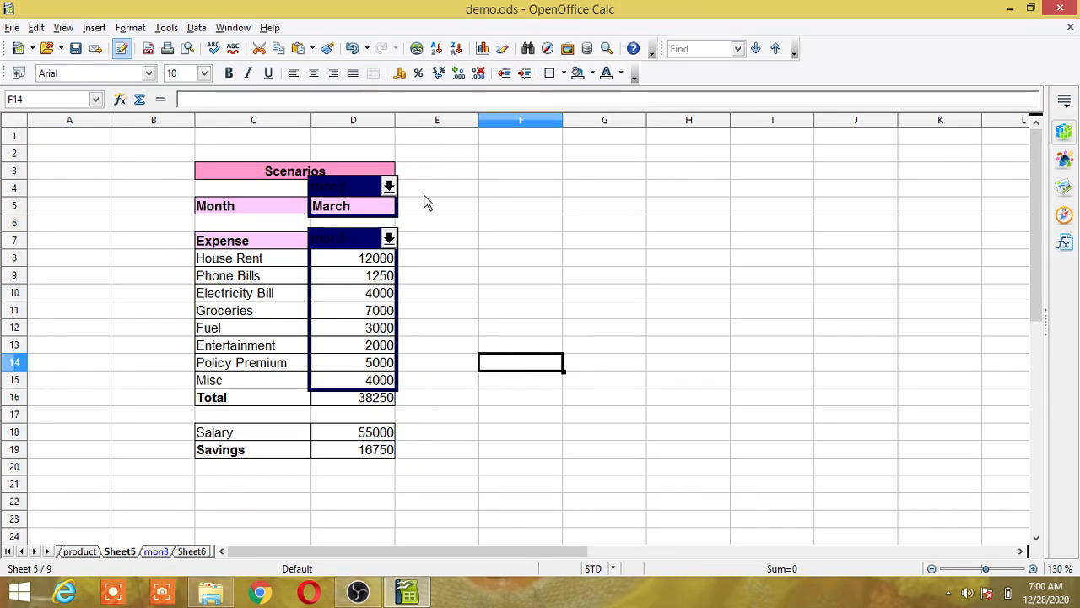
left_click(390, 186)
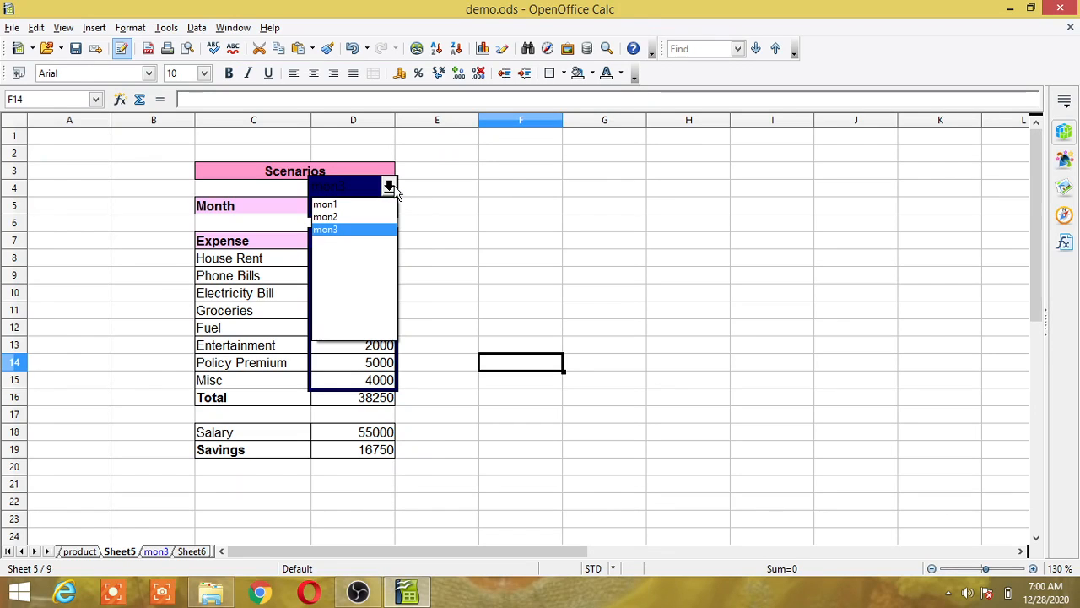
left_click(333, 207)
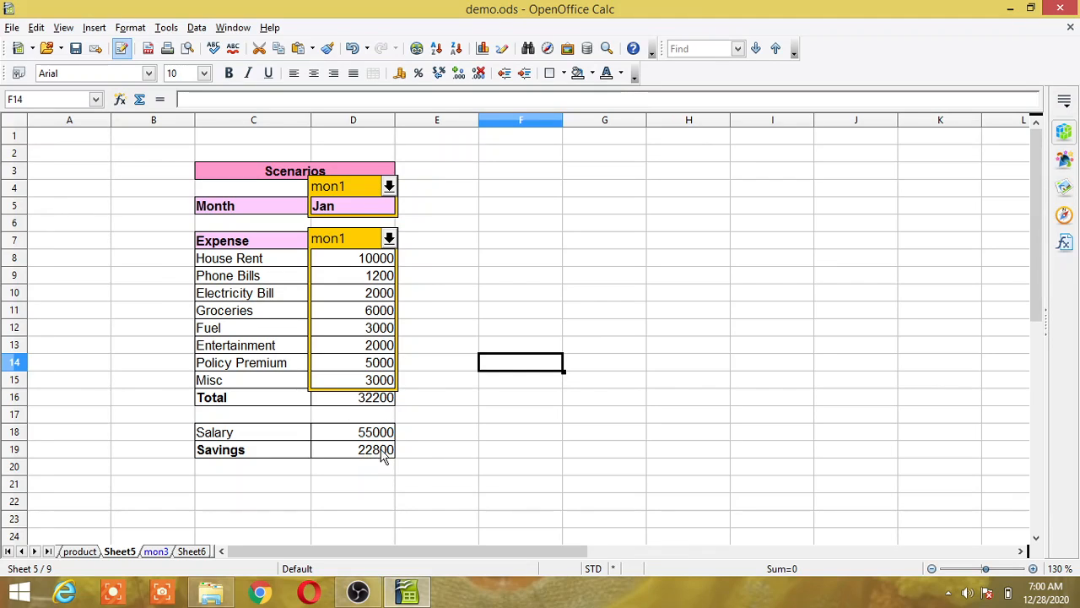
left_click(389, 186)
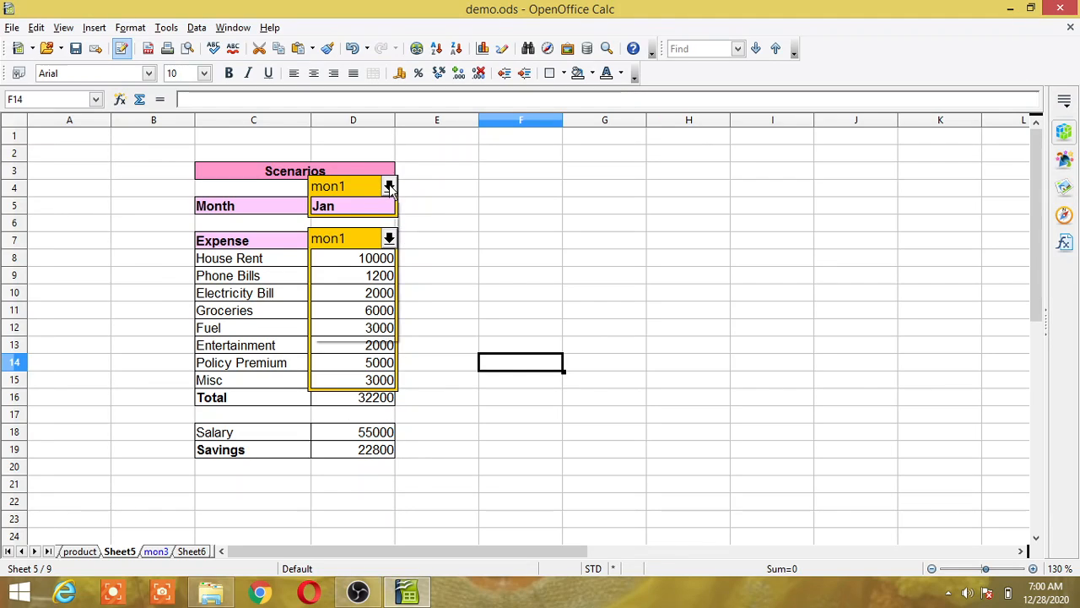
left_click(336, 224)
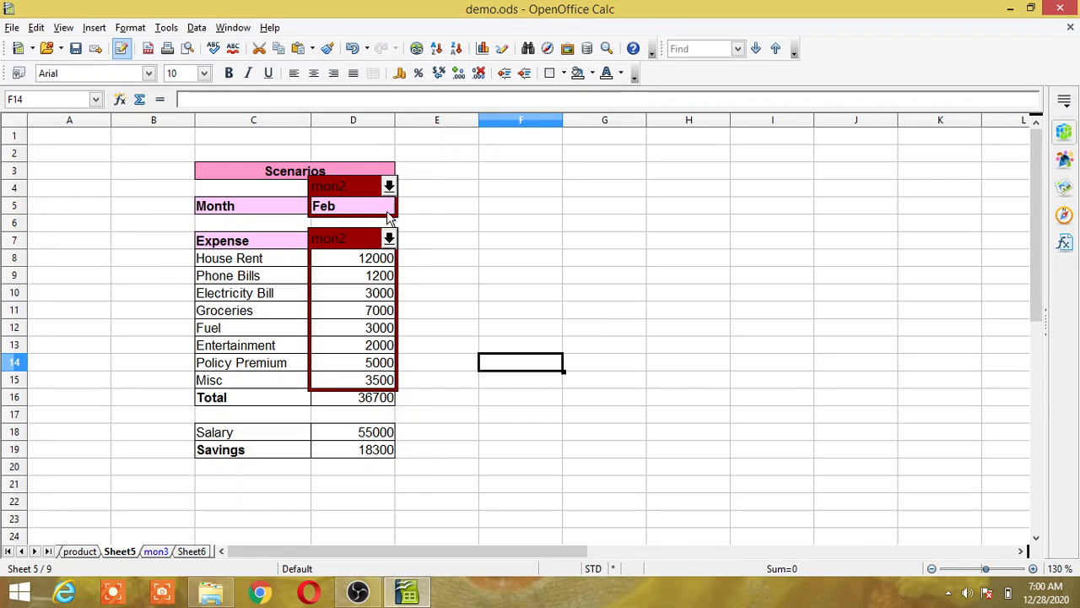
left_click(388, 187)
left_click(388, 187)
left_click(388, 187)
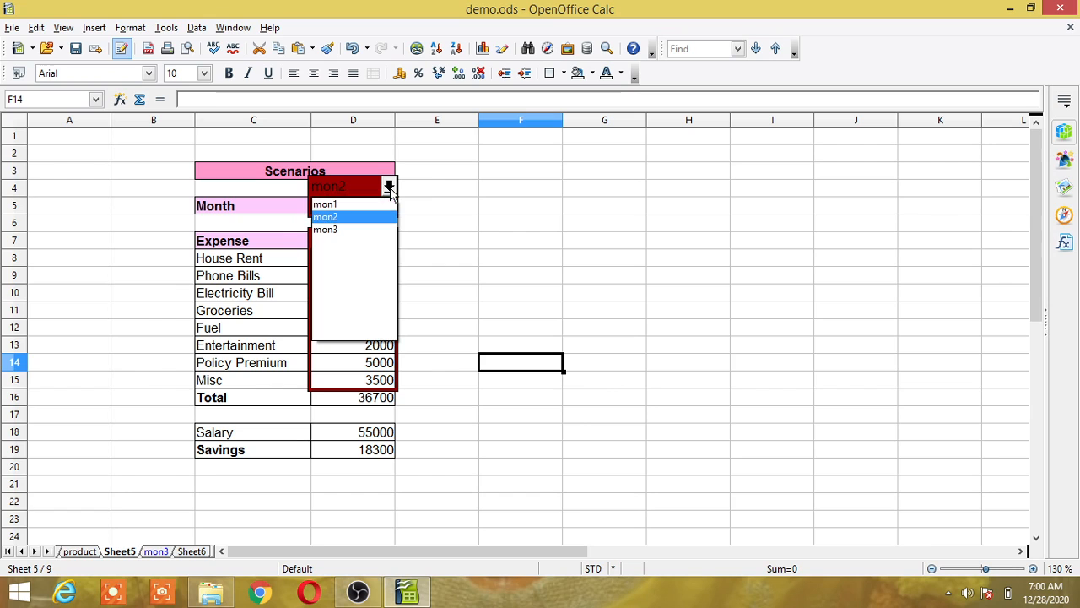
left_click(327, 229)
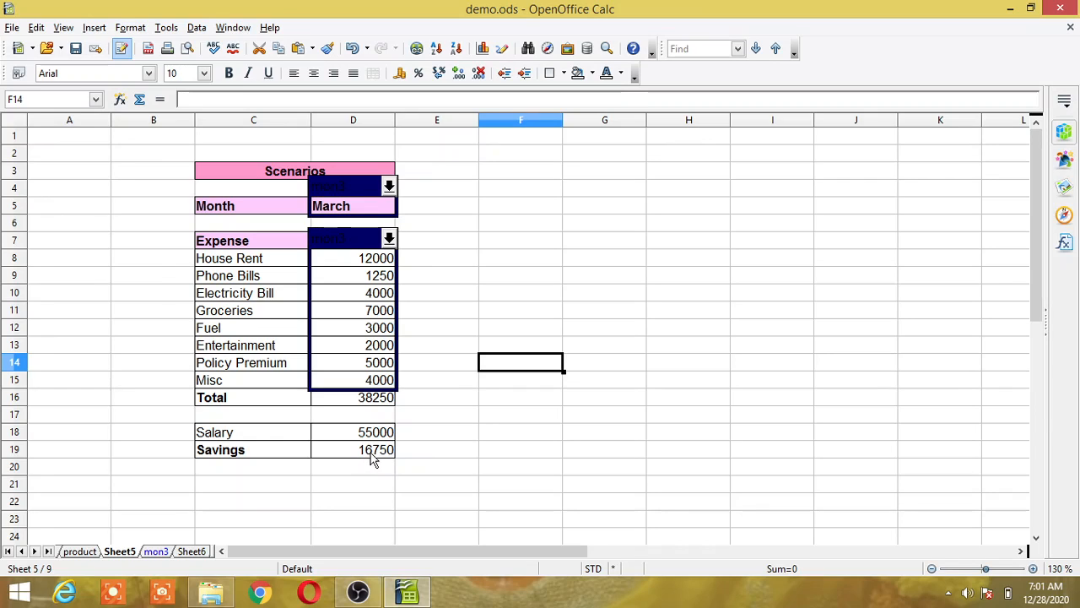
left_click(497, 347)
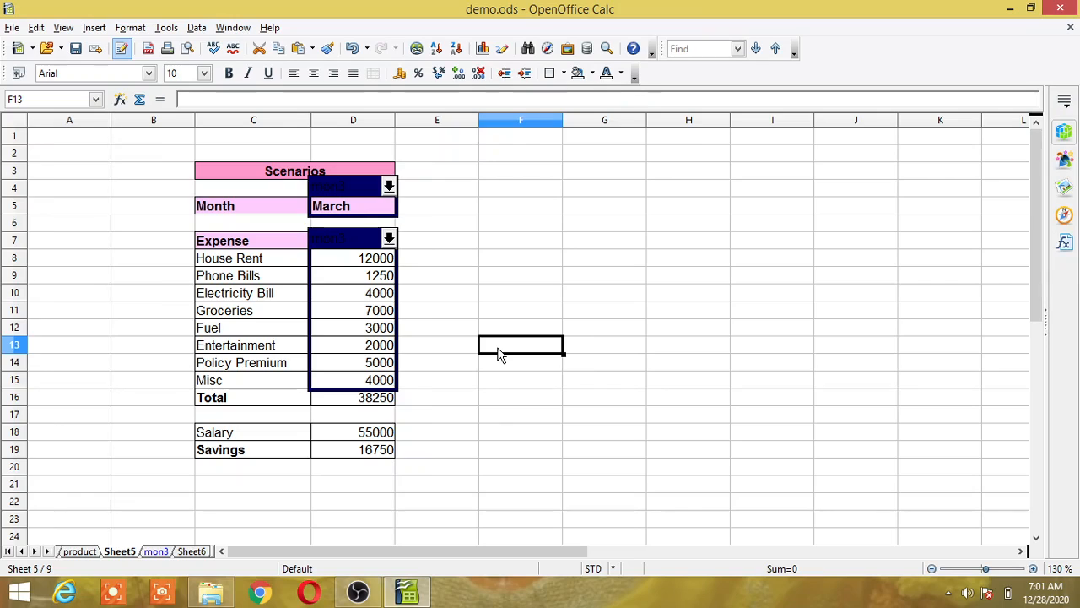
left_click(498, 316)
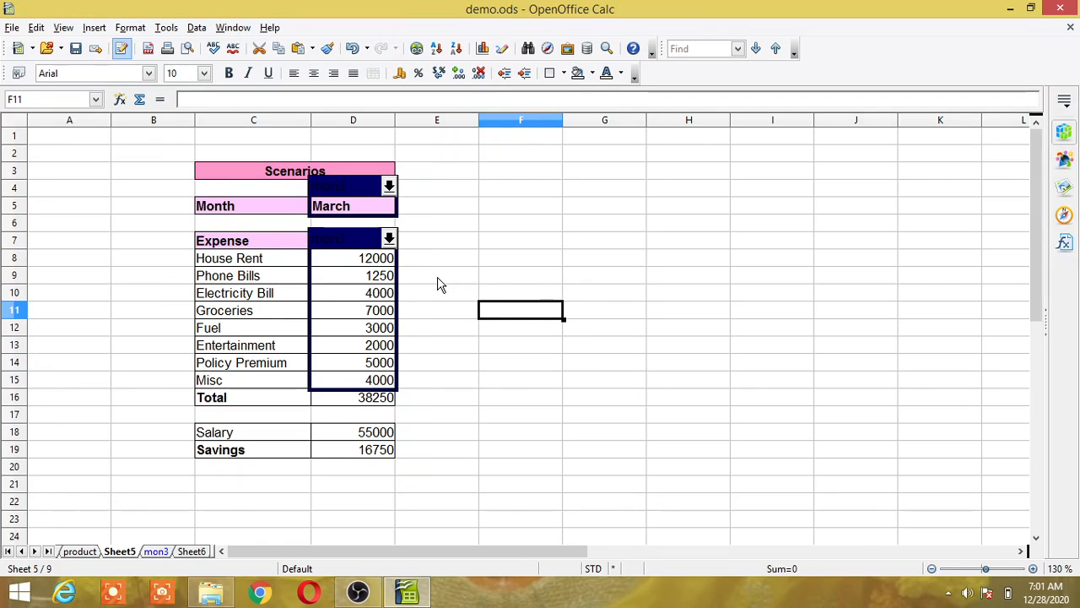
Switch to the mon1 scenario and try changing its Phone Bills amount to 1300.
left_click(389, 186)
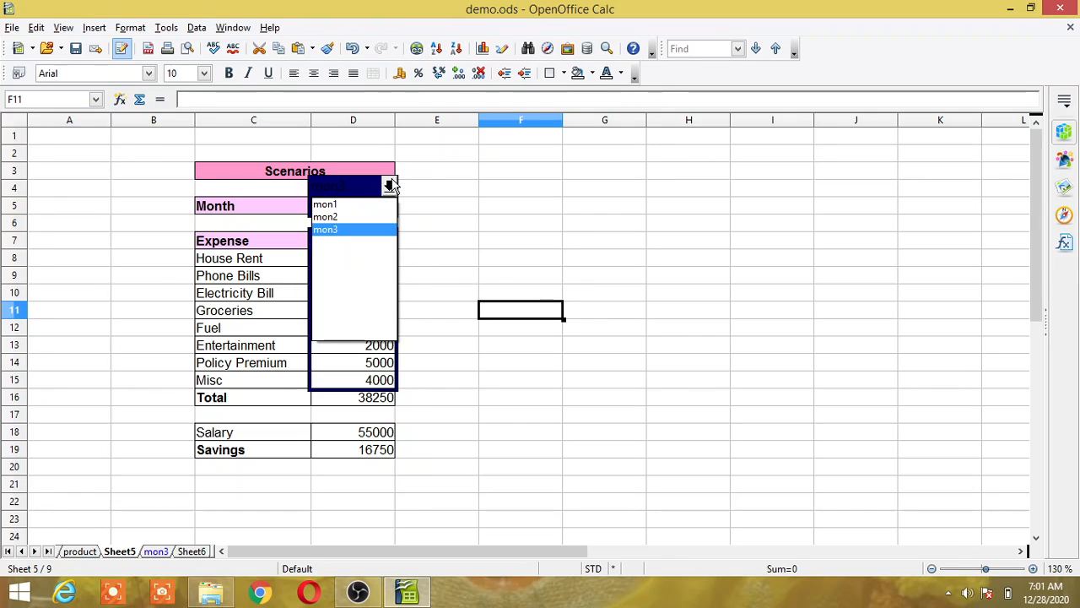
left_click(334, 205)
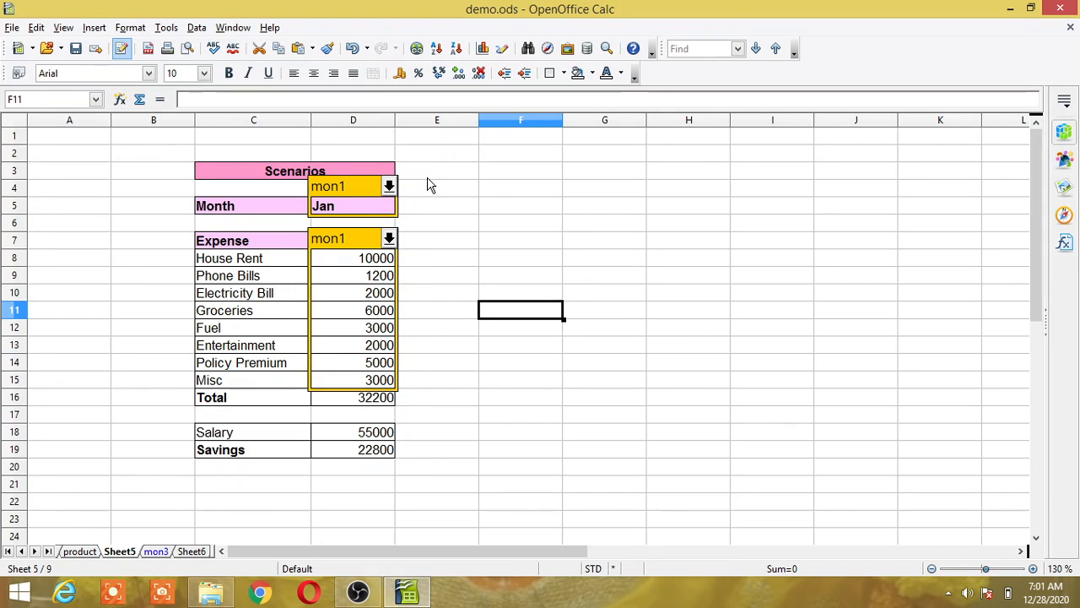
left_click(379, 283)
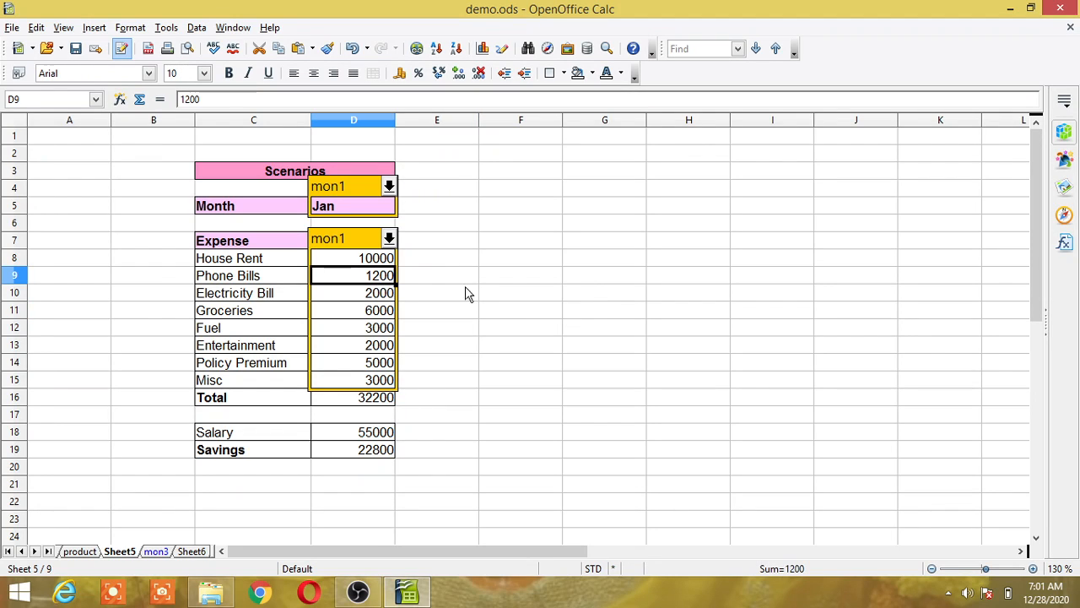
type("1")
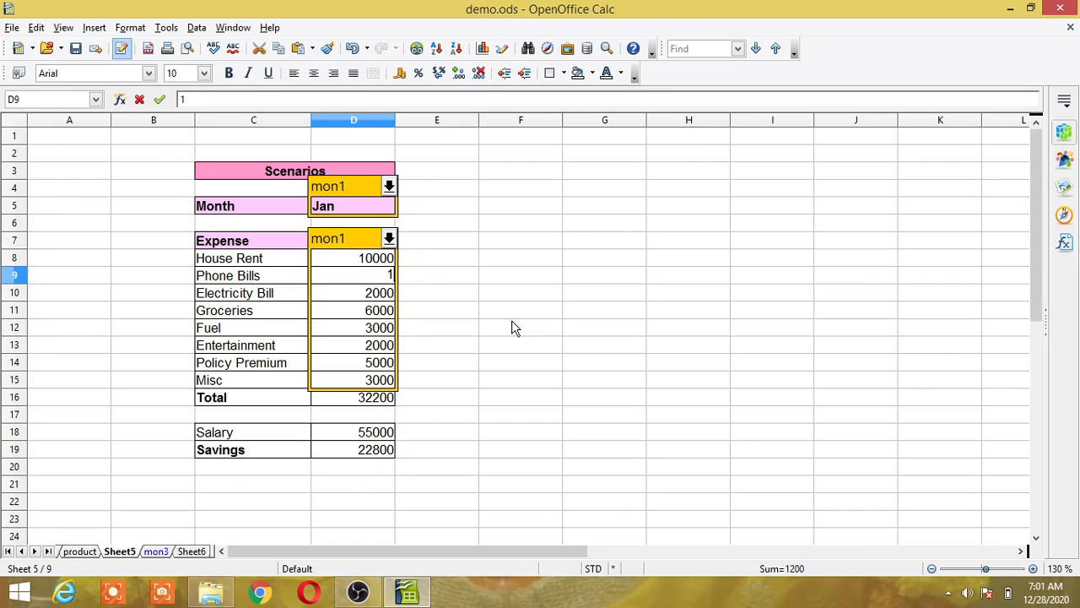
type("300")
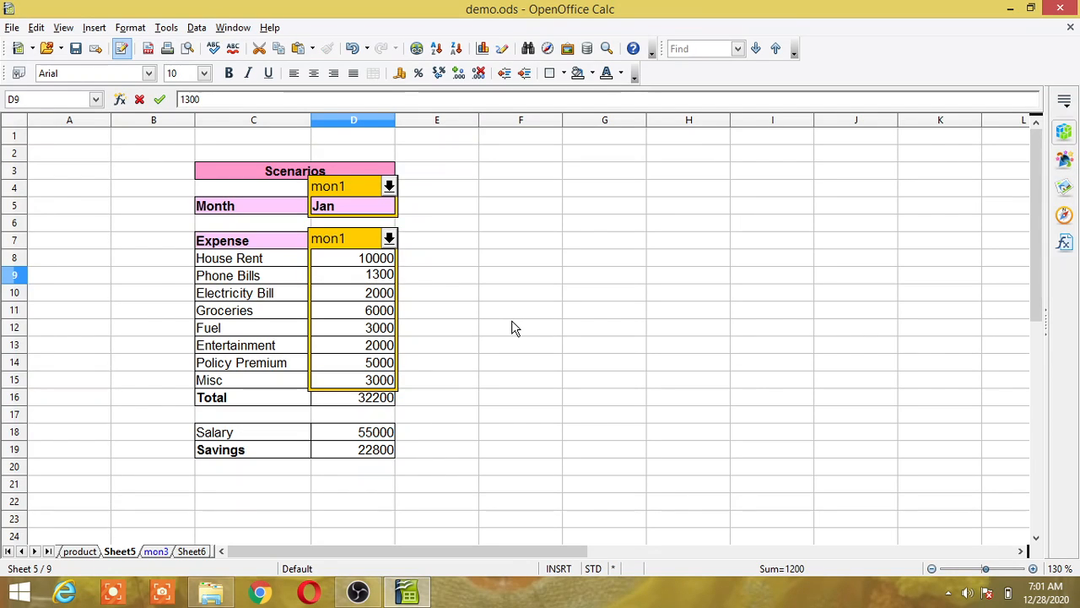
left_click(511, 325)
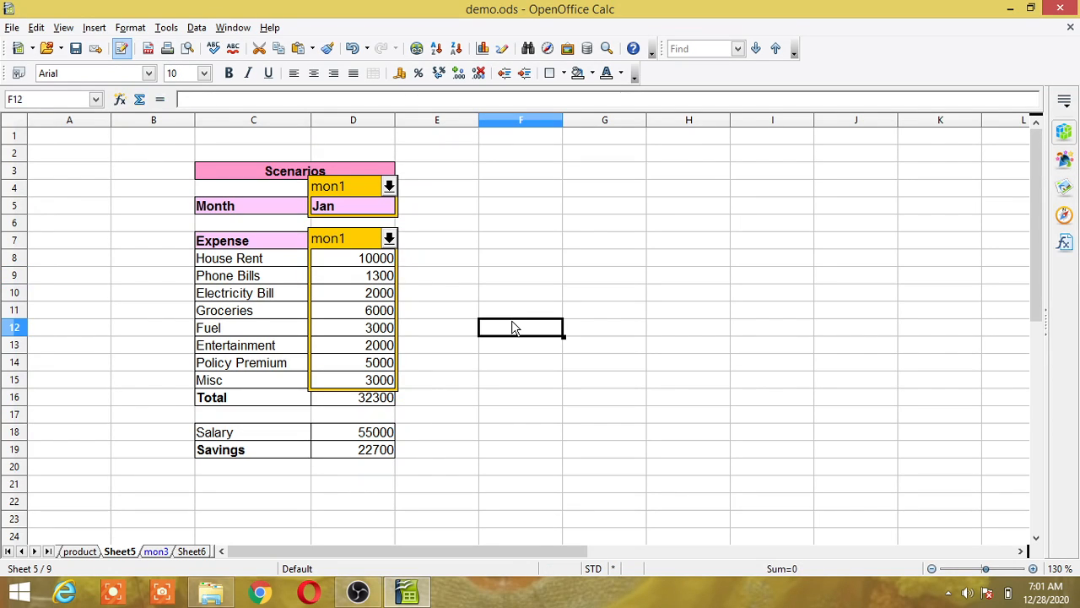
Switch the scenario to mon2 and back to mon1 to check whether the edited Phone Bills amount is kept.
left_click(389, 186)
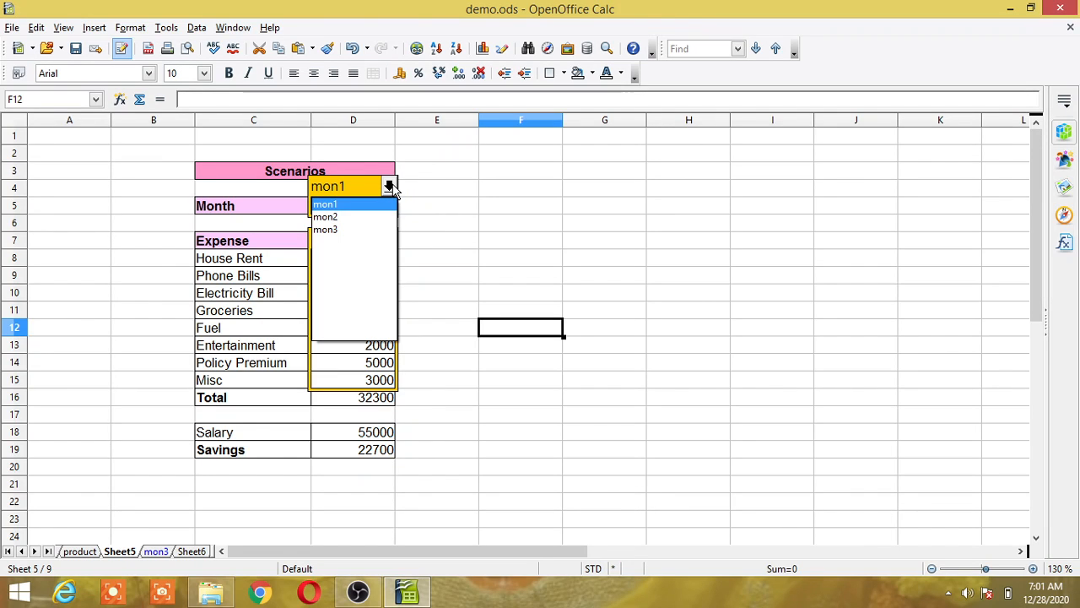
left_click(342, 218)
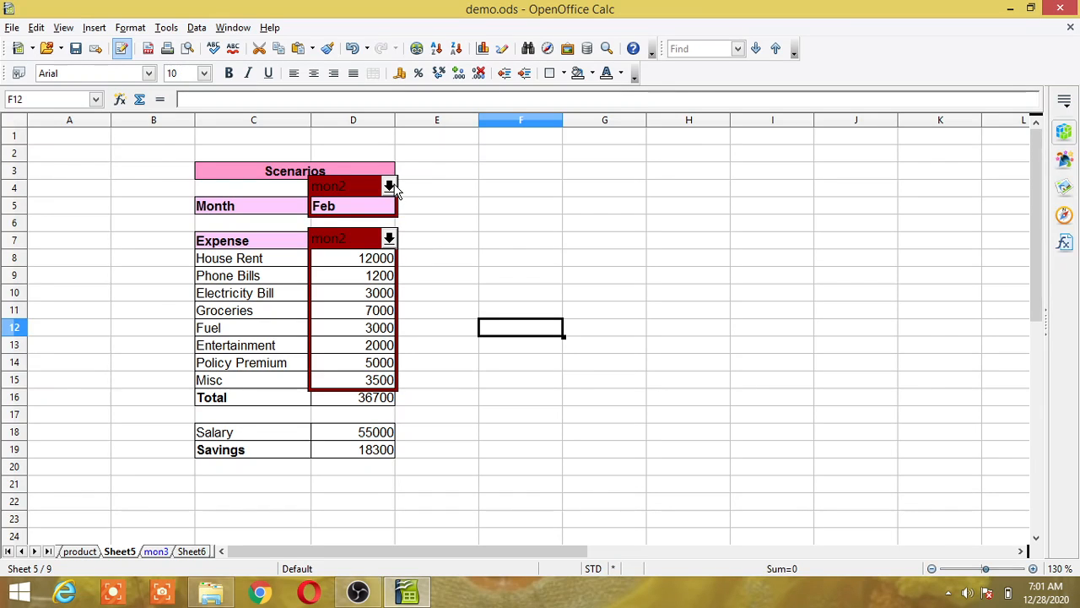
left_click(390, 185)
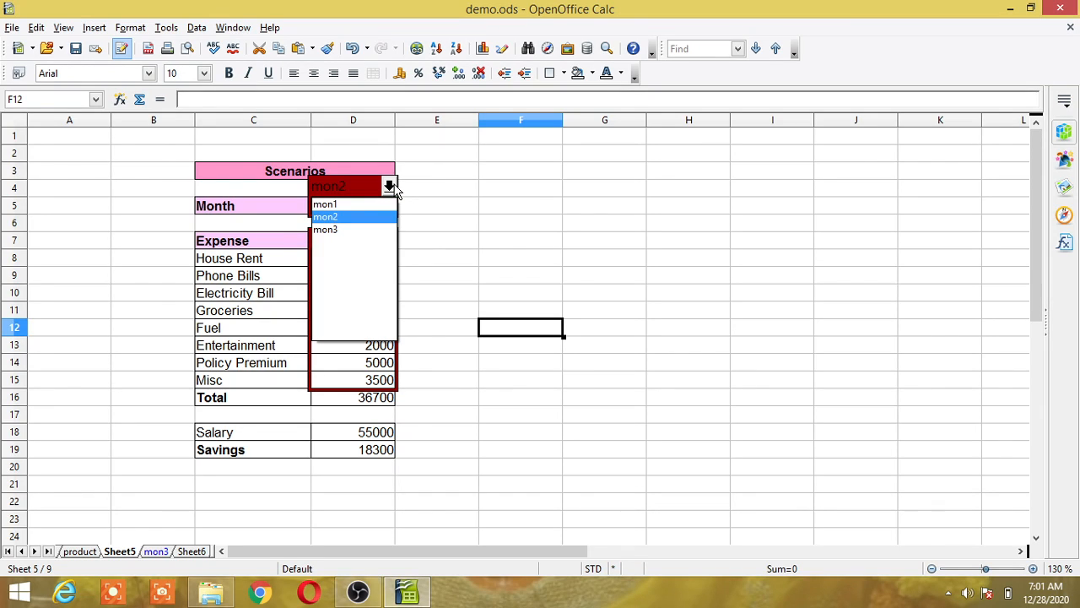
left_click(339, 204)
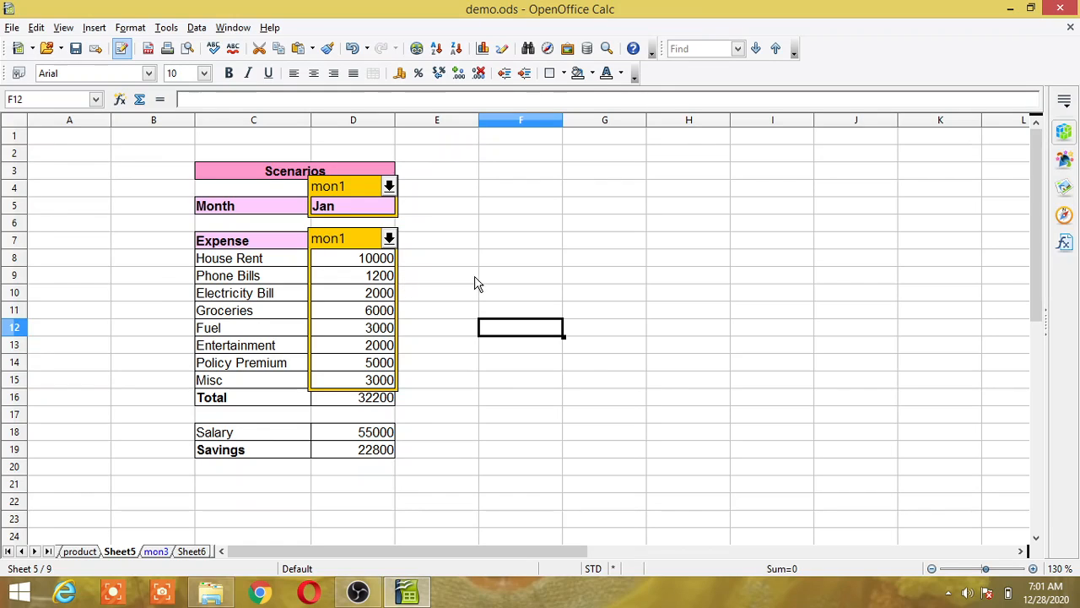
Switch the month cell's scenario to mon3 and change its Phone Bills amount to 1300.
left_click(388, 186)
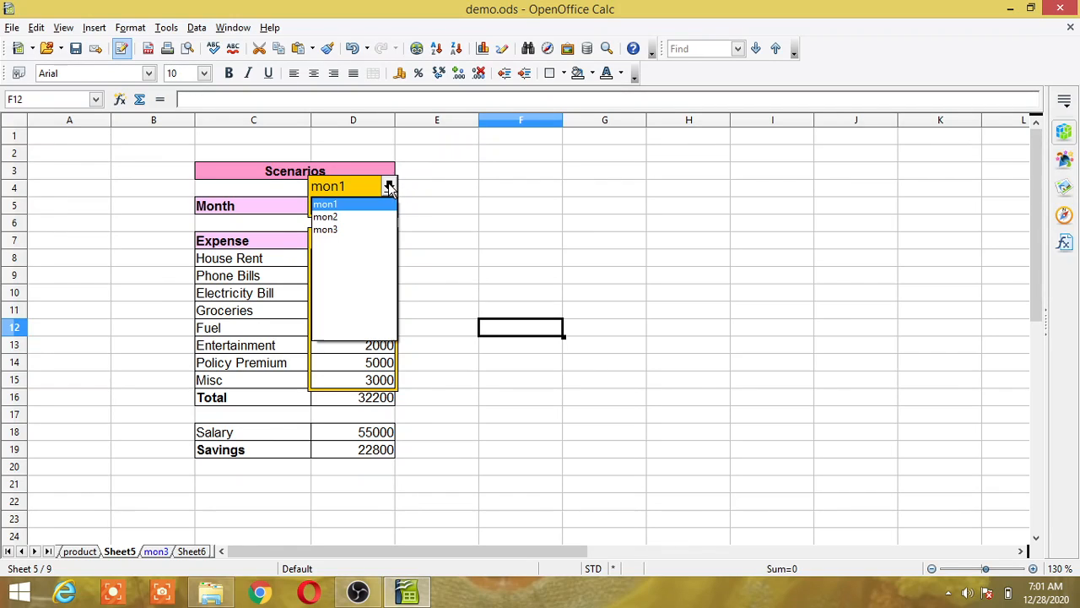
left_click(334, 230)
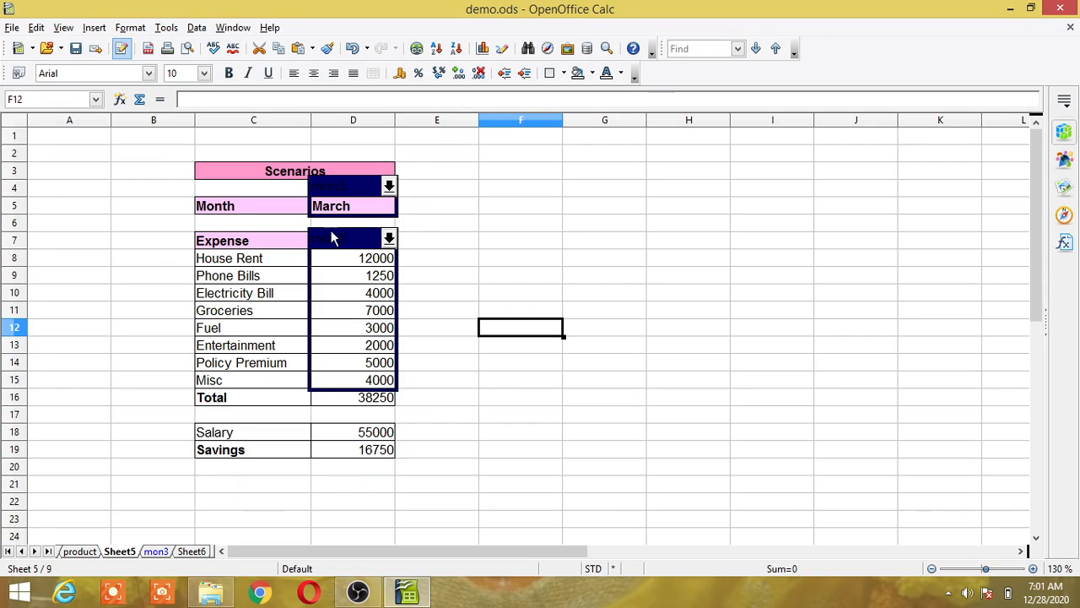
left_click(381, 281)
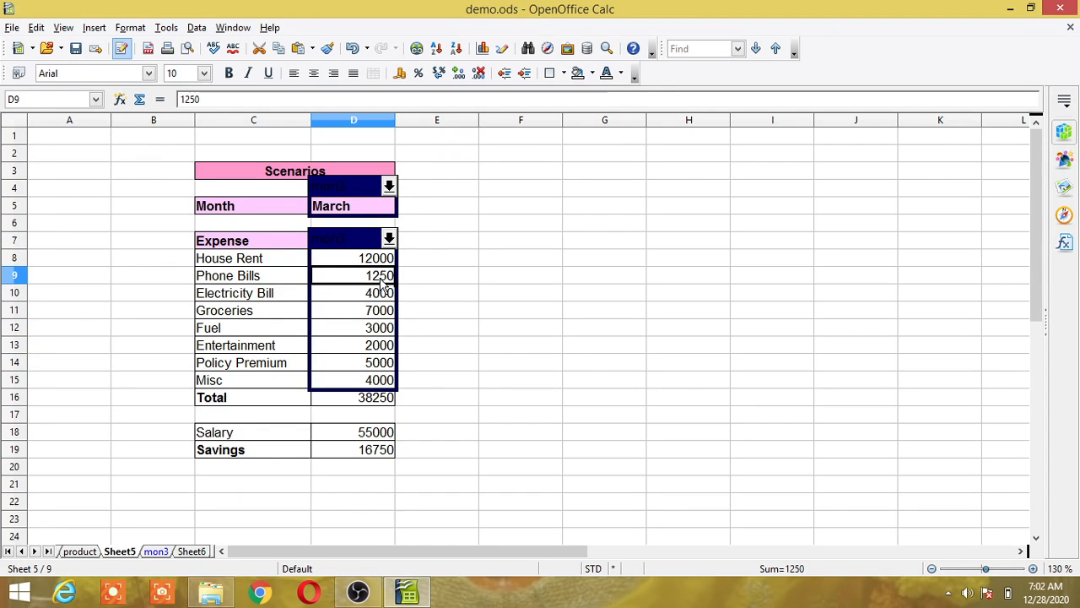
type("1300")
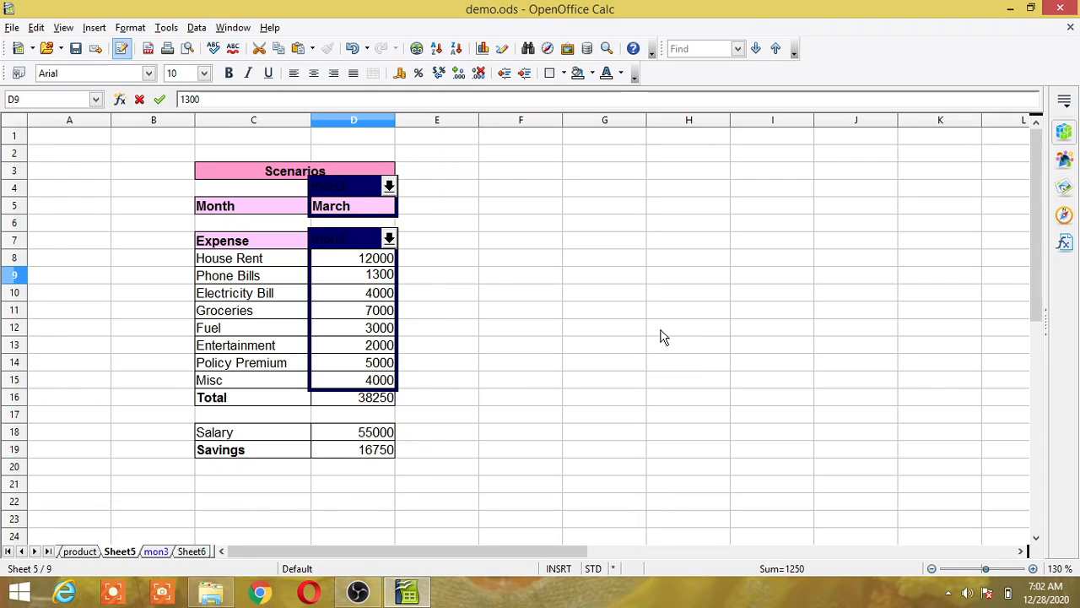
left_click(664, 337)
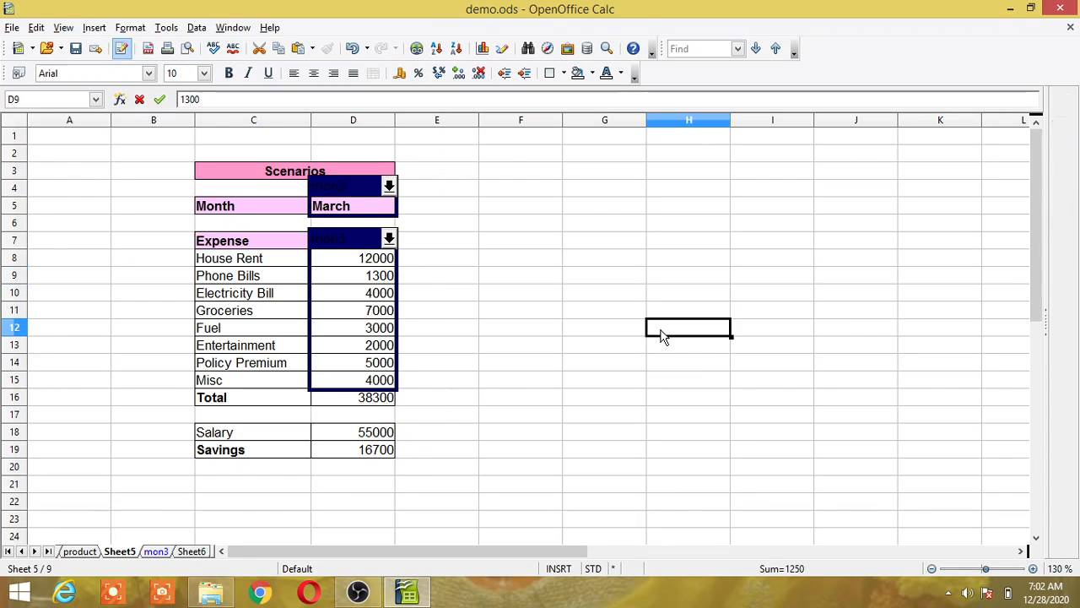
Switch the scenario to mon1 and back to mon3 to check whether the edited Phone Bills amount is kept.
left_click(389, 187)
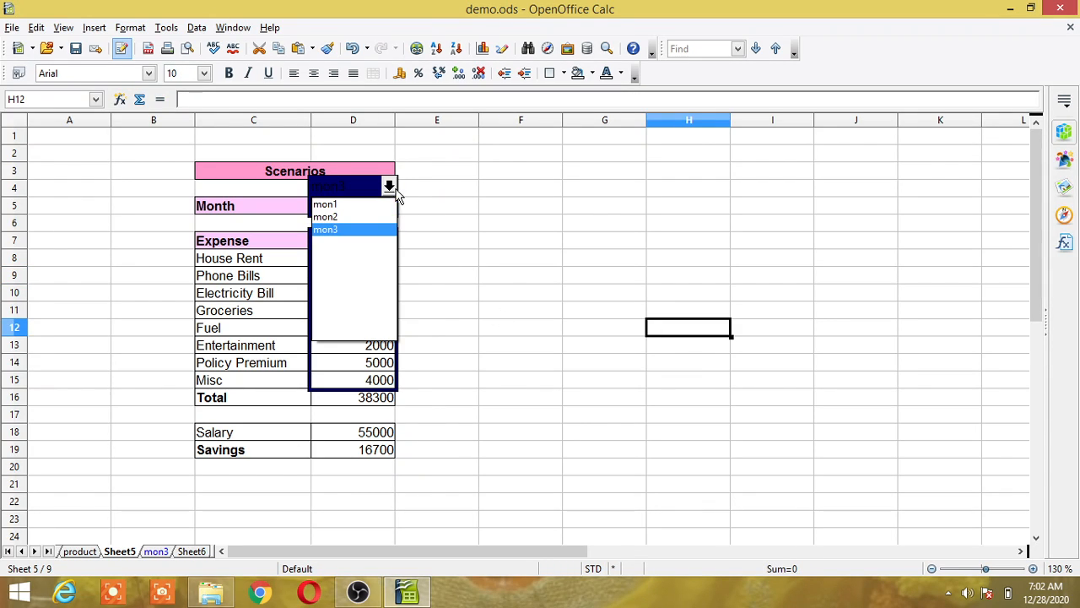
left_click(328, 204)
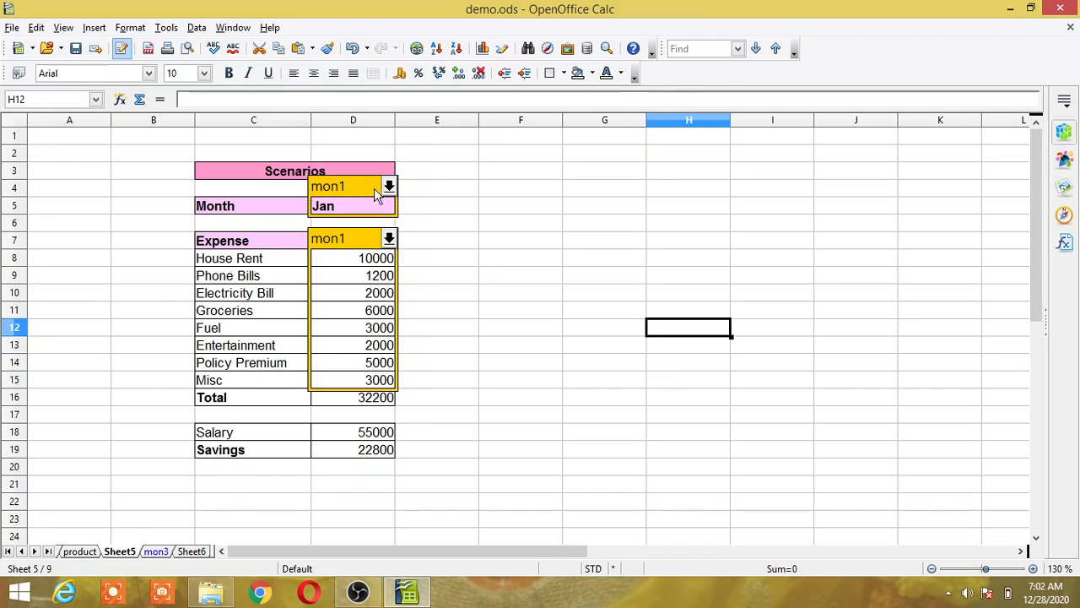
left_click(389, 186)
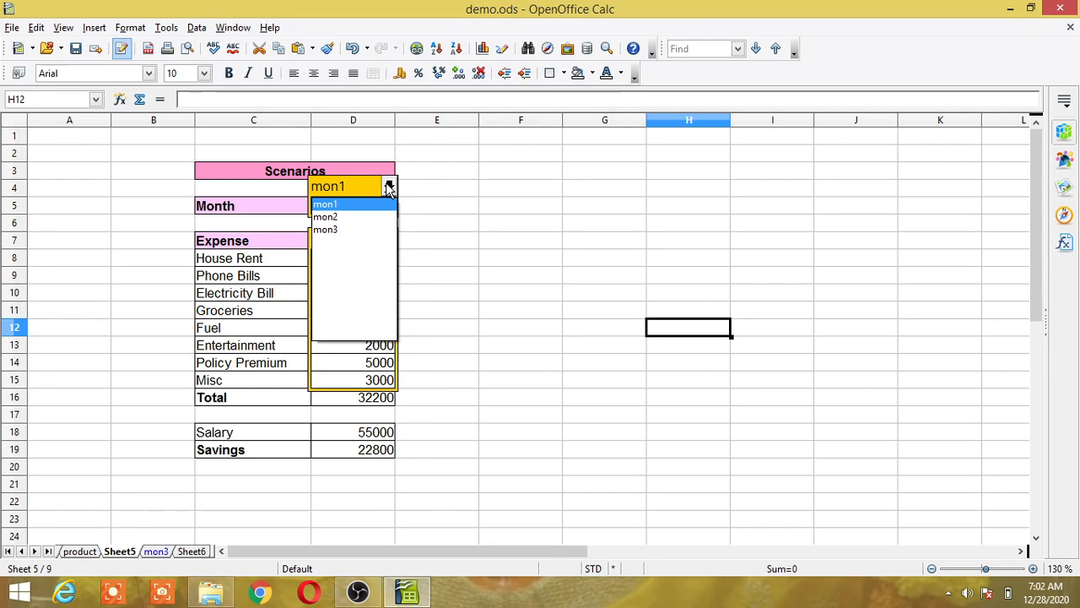
left_click(326, 230)
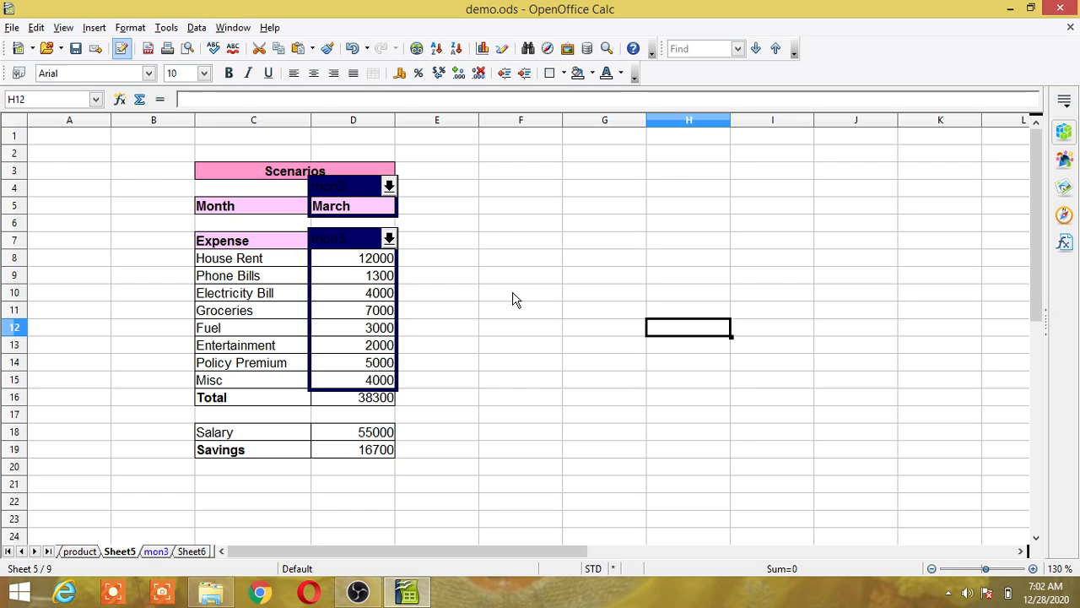
Show the scenario list in the sidebar Navigator and look at the comments of mon1, mon2 and mon3.
key("F5")
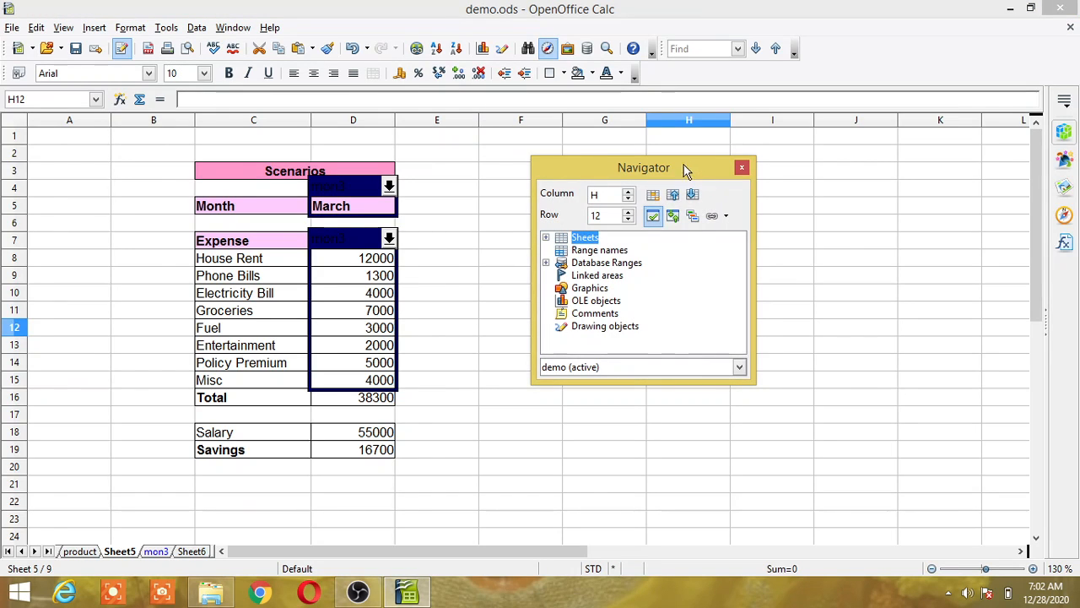
left_click(742, 168)
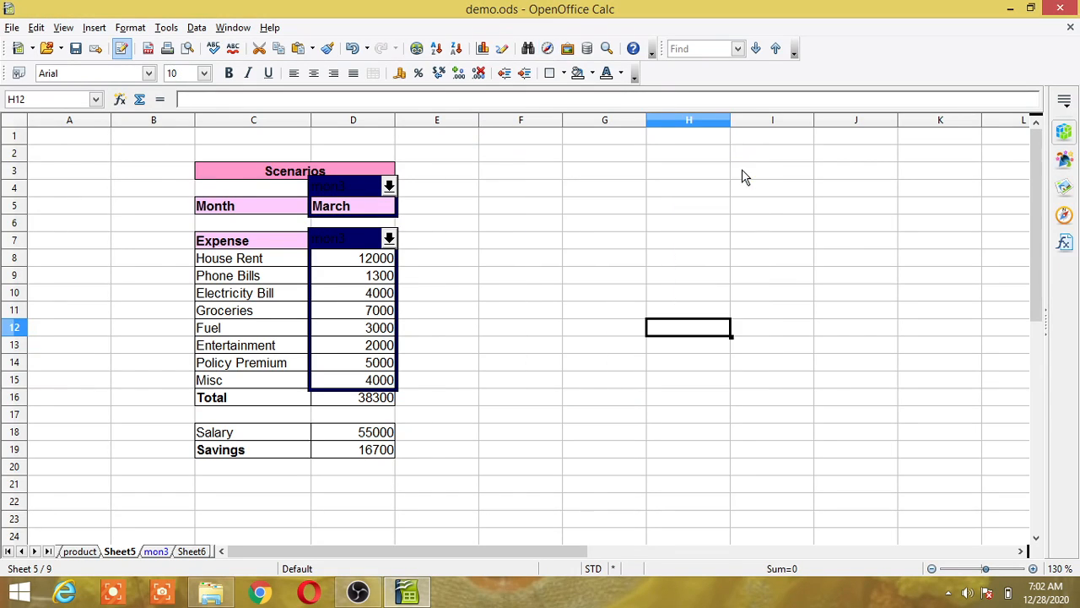
left_click(1065, 215)
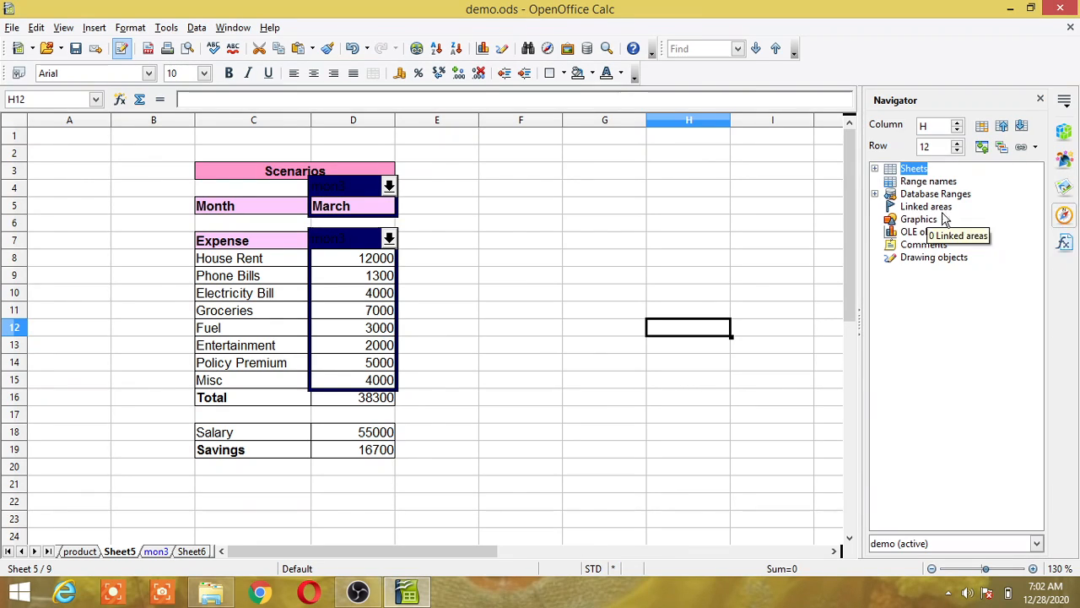
left_click(1004, 148)
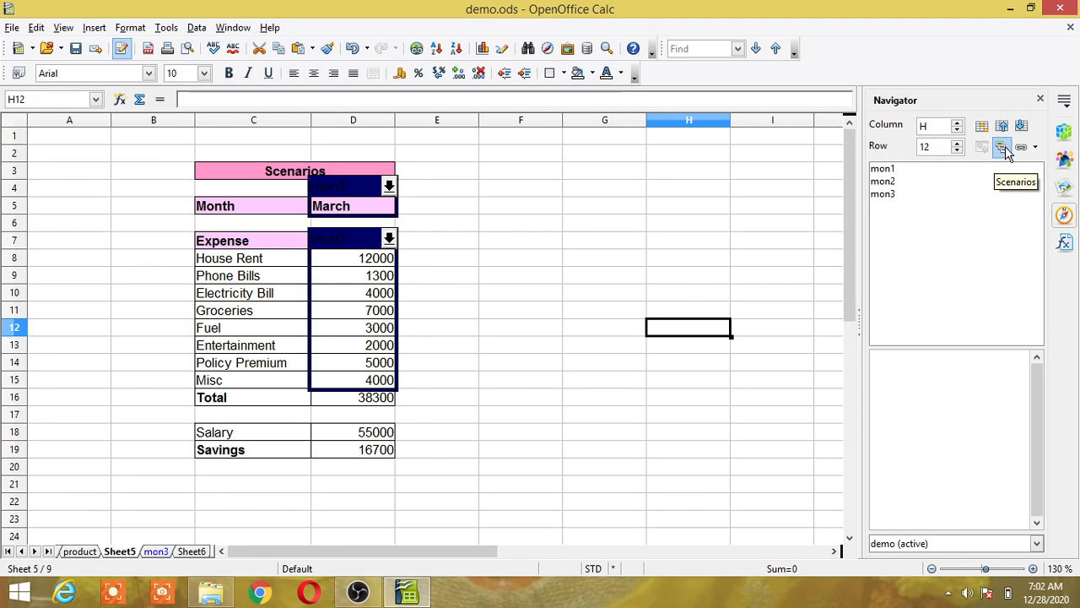
left_click(896, 170)
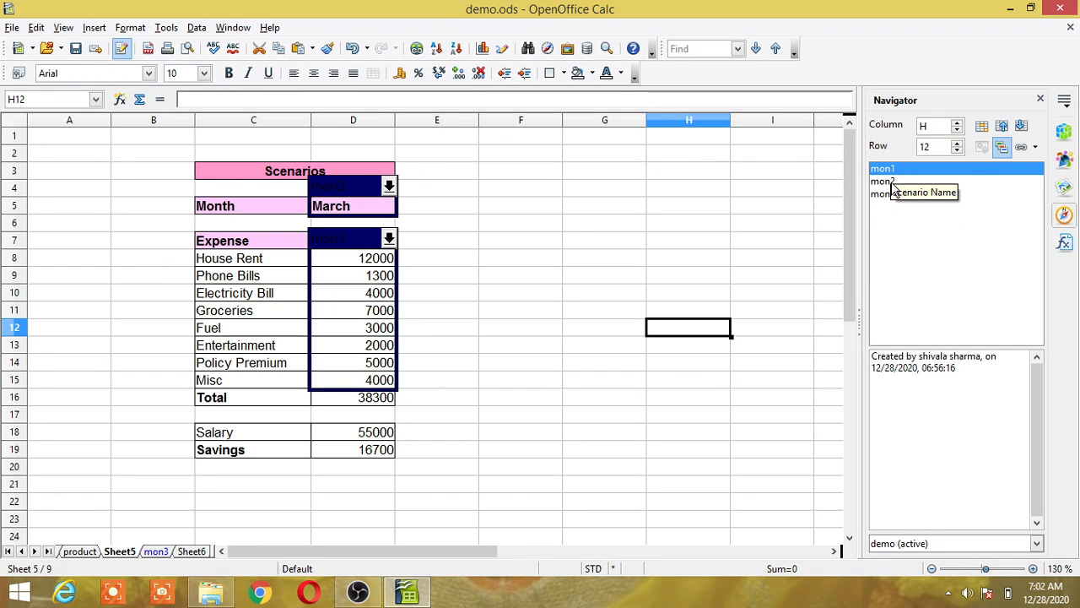
left_click(893, 184)
left_click(891, 194)
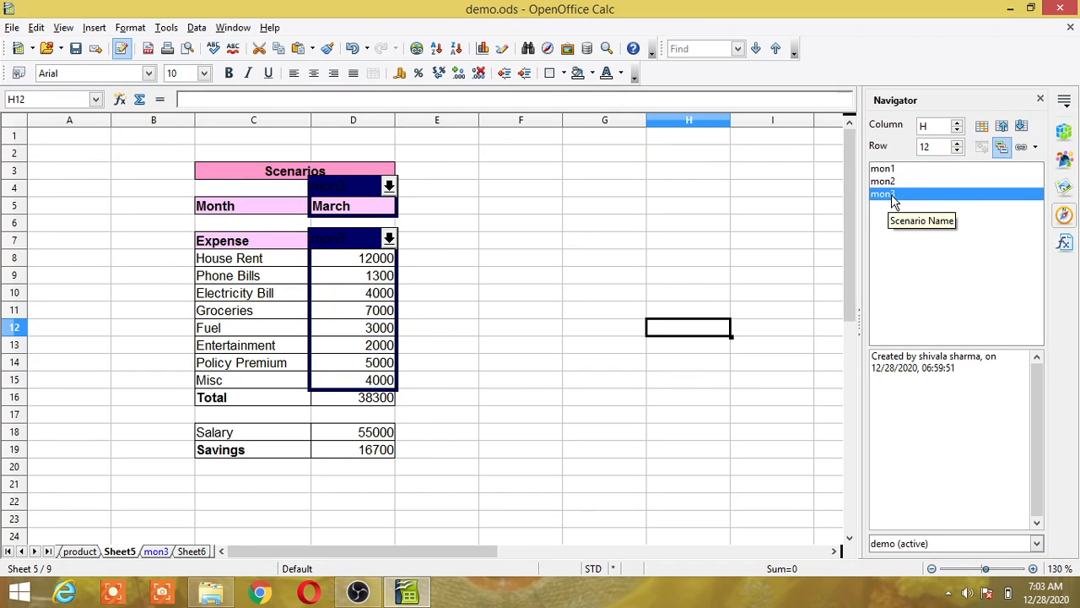
Edit the mon2 scenario's properties to turn on Copy back and use a Green 5 border, and display mon2 in the sheet.
left_click(888, 181)
right_click(890, 182)
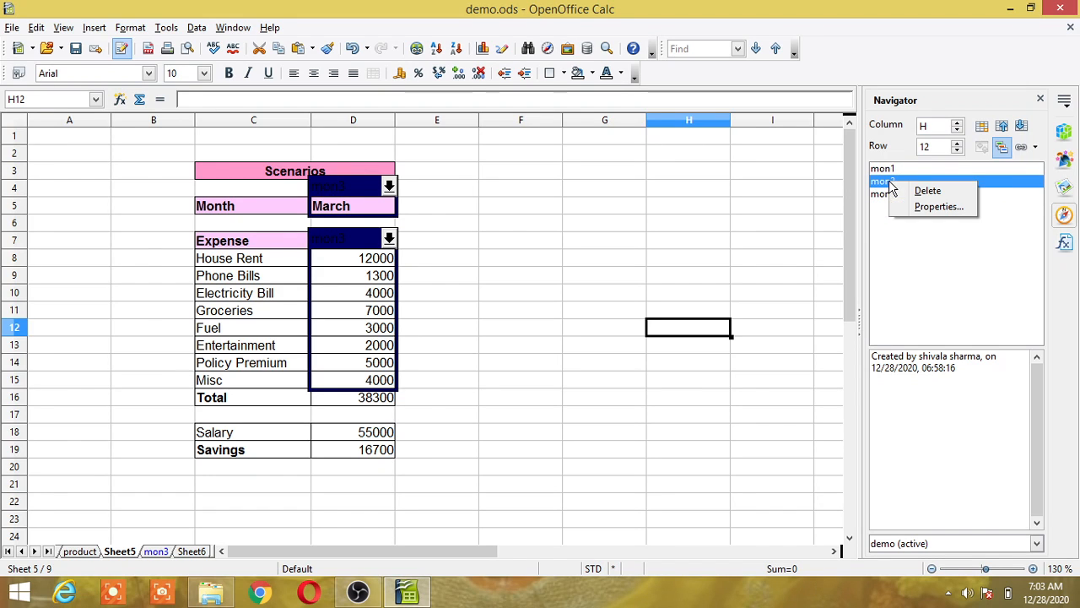
left_click(931, 206)
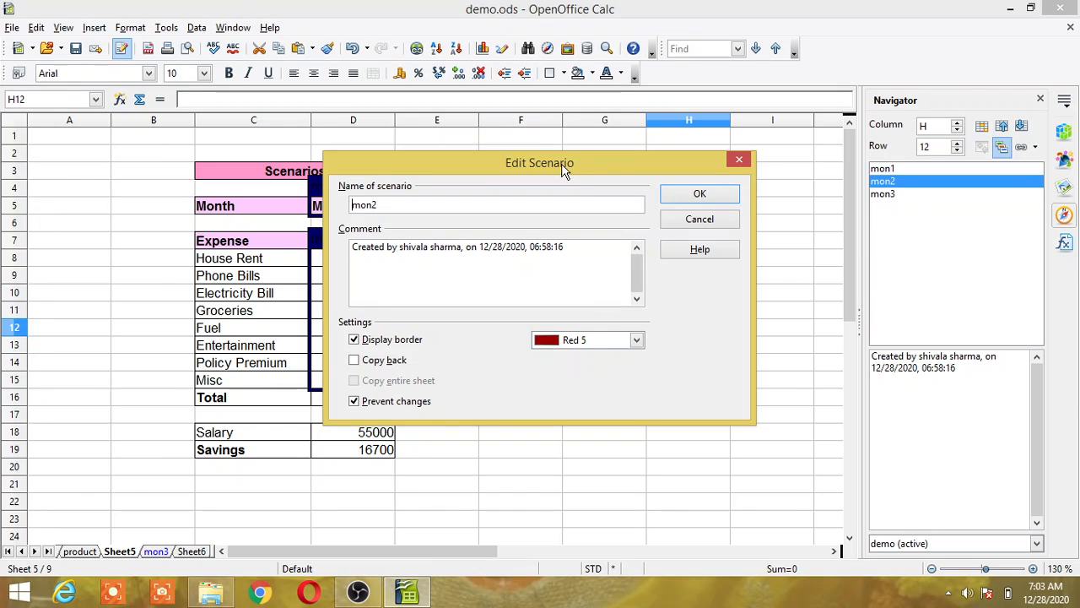
left_click_drag(564, 167, 722, 152)
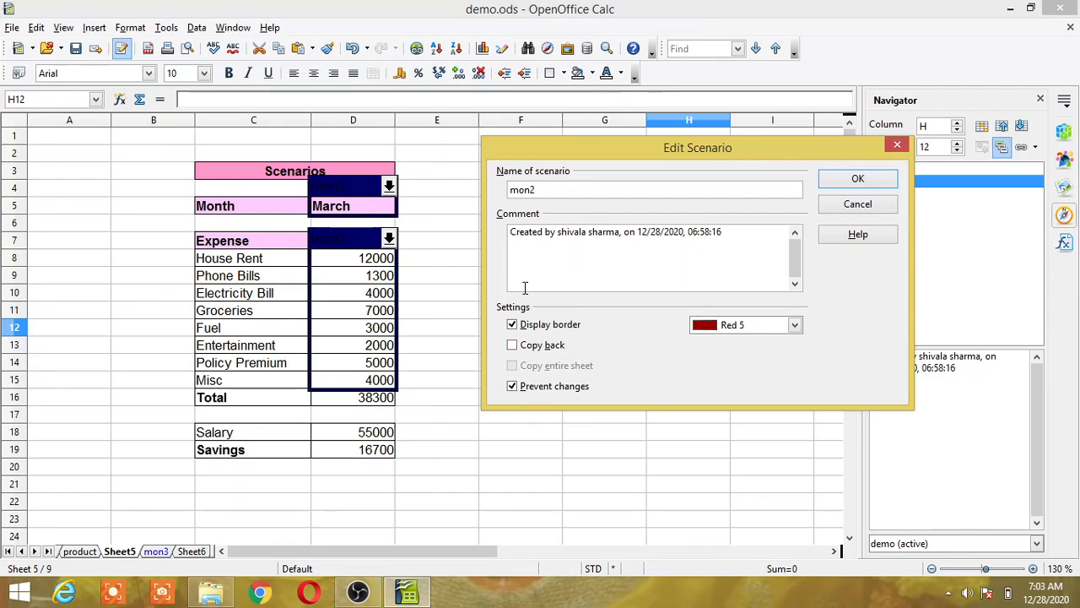
left_click(512, 346)
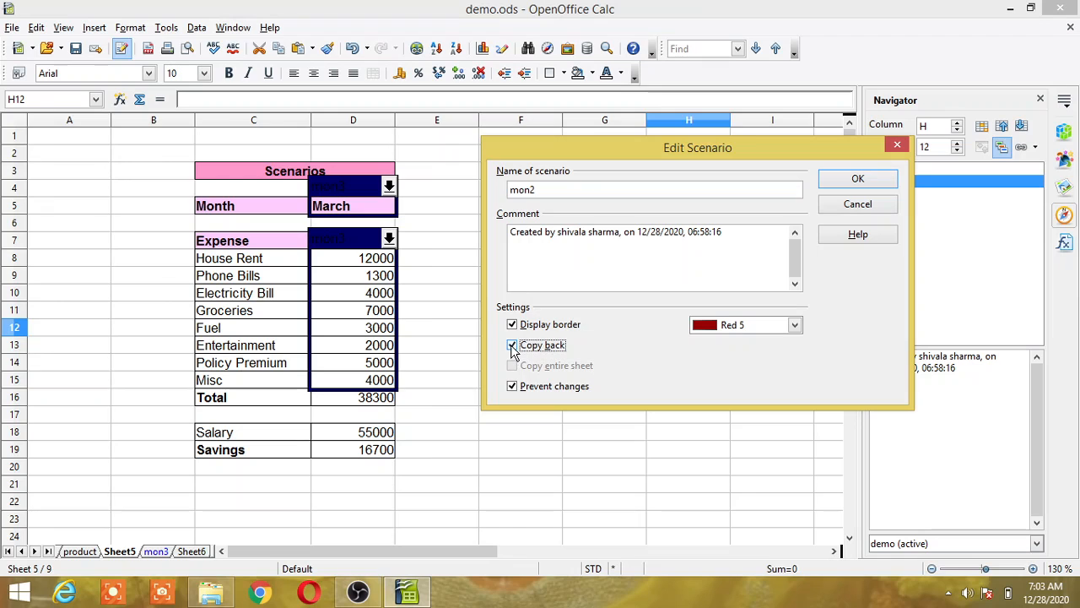
left_click(791, 329)
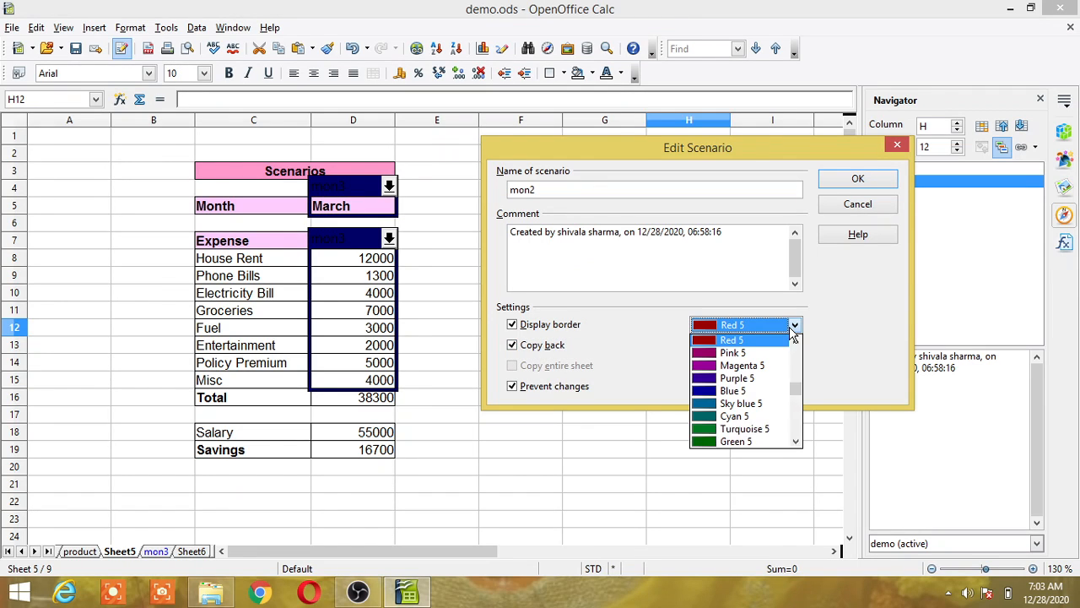
left_click(740, 443)
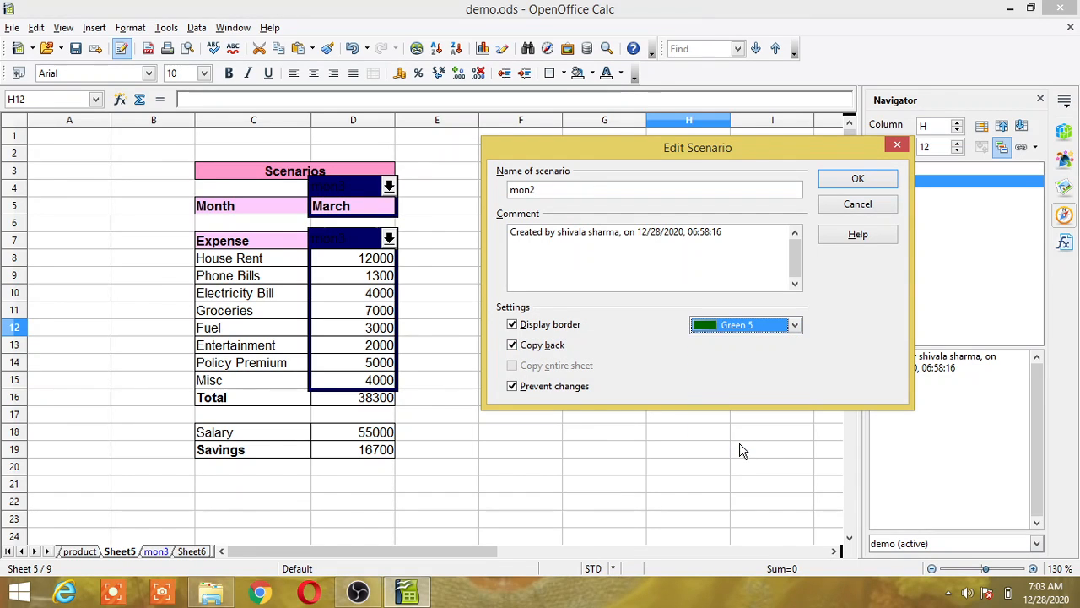
left_click(858, 180)
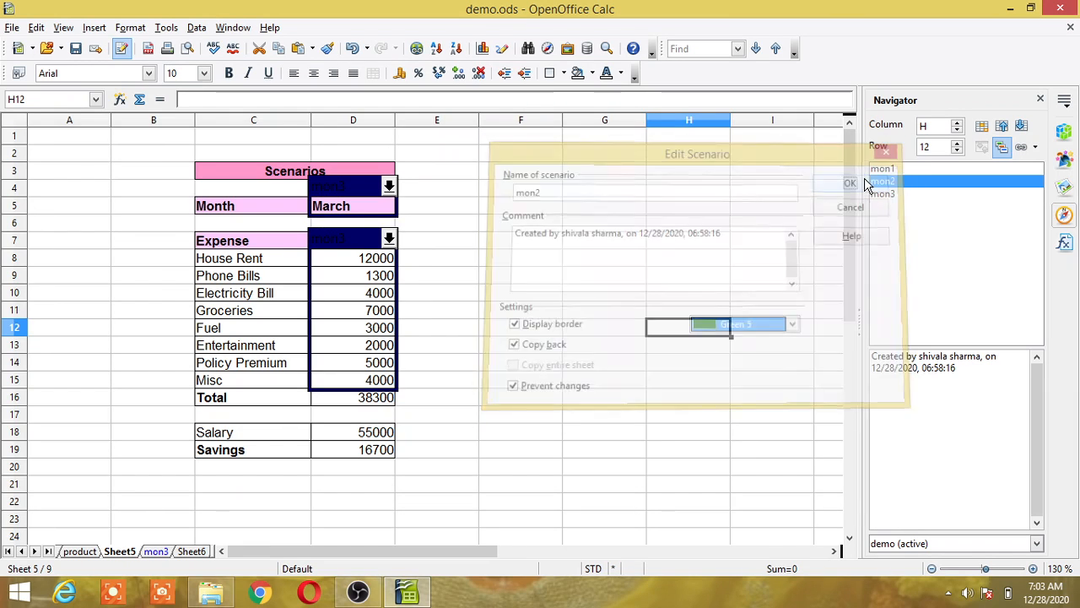
left_click(389, 188)
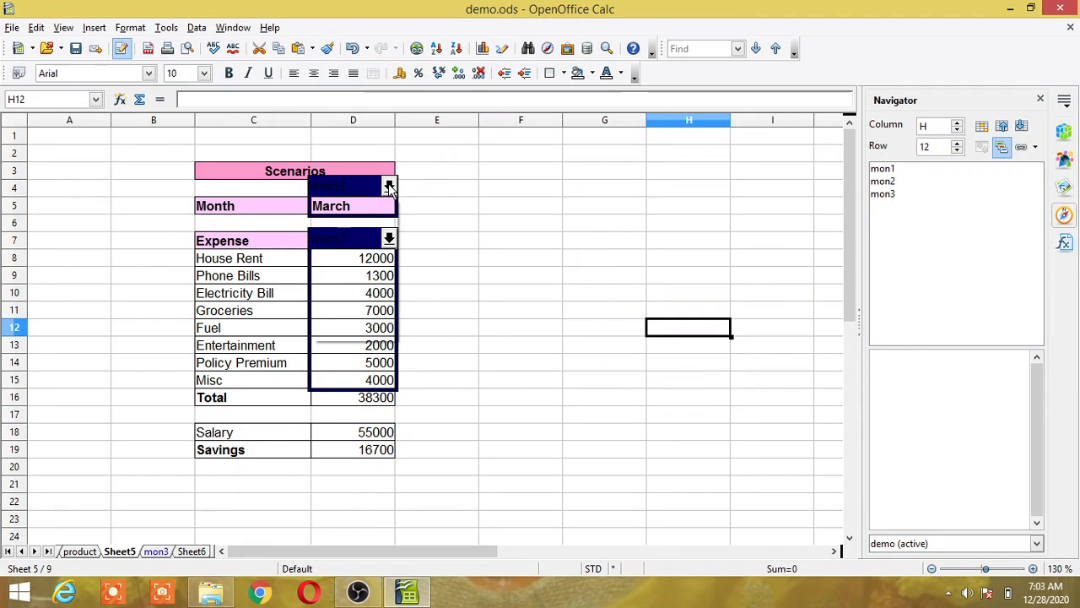
left_click(335, 217)
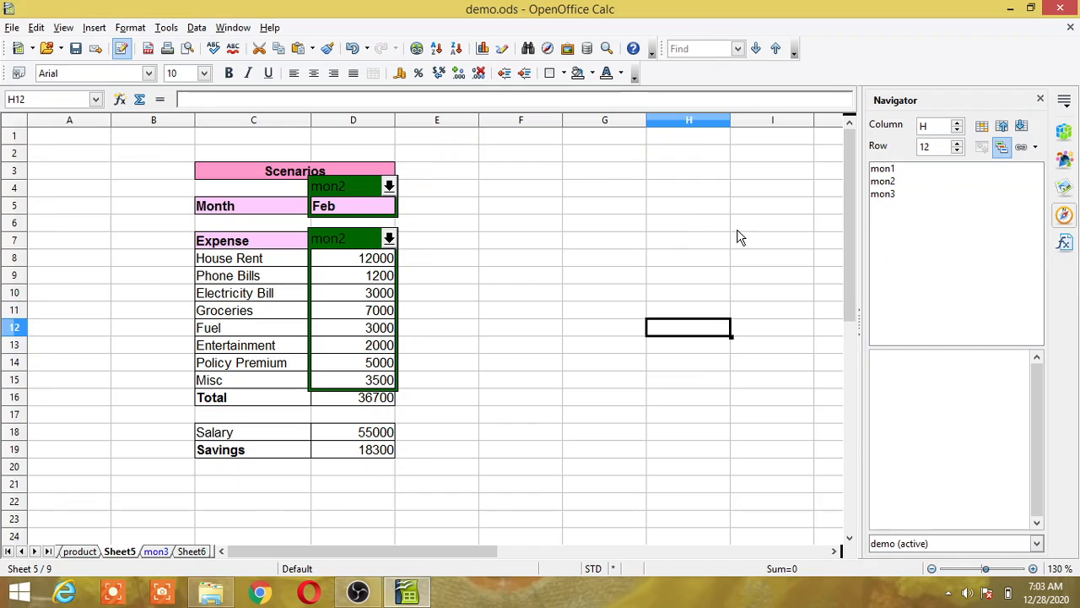
Delete the mon3 scenario through the Navigator and check the scenarios still offered for the month cell.
left_click(889, 195)
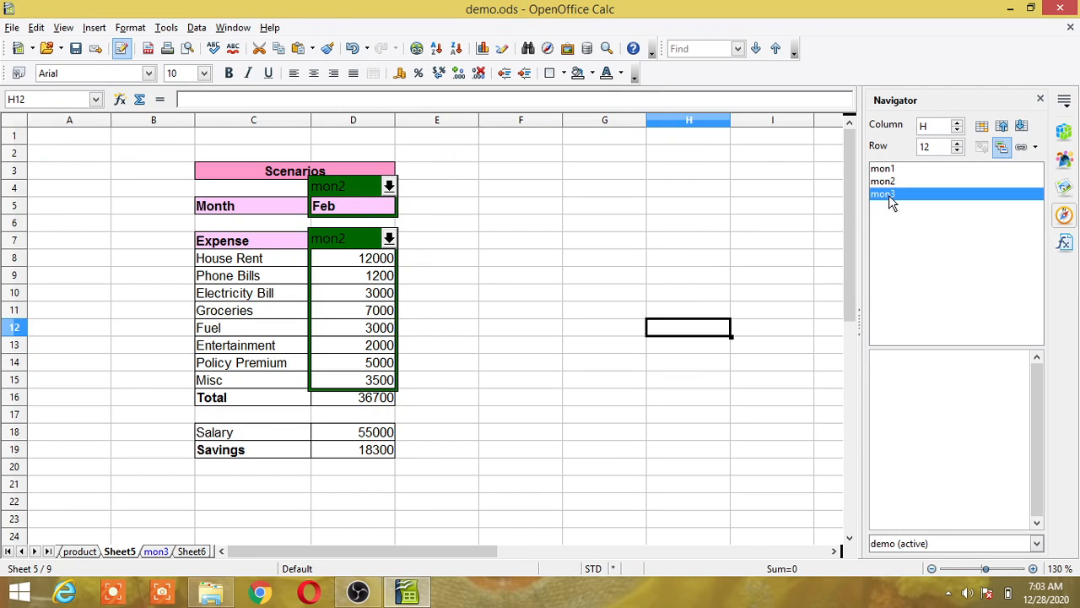
right_click(891, 201)
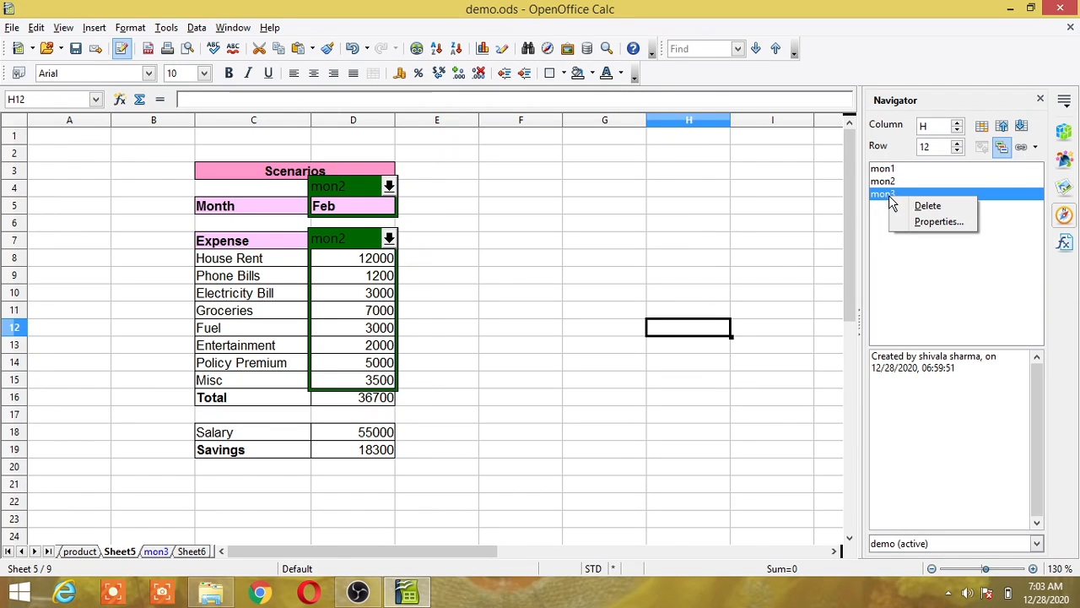
left_click(916, 209)
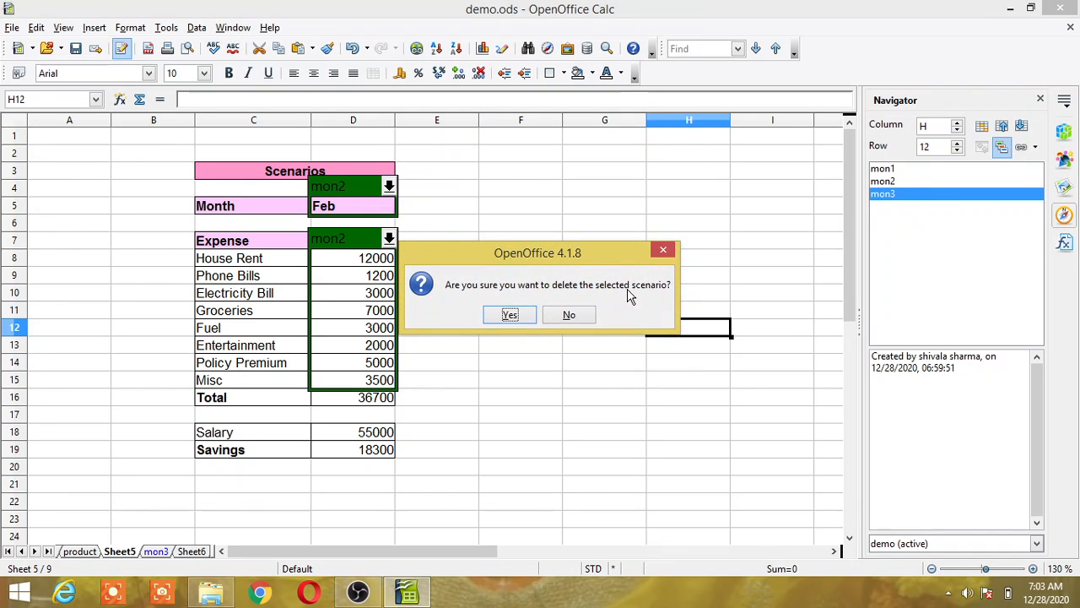
left_click(511, 315)
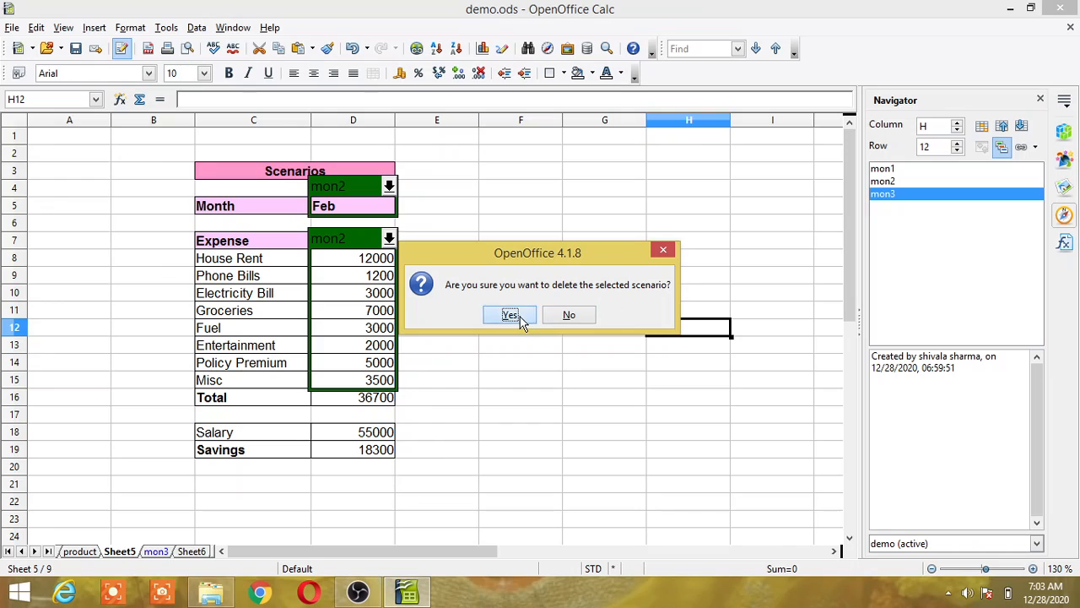
left_click(389, 186)
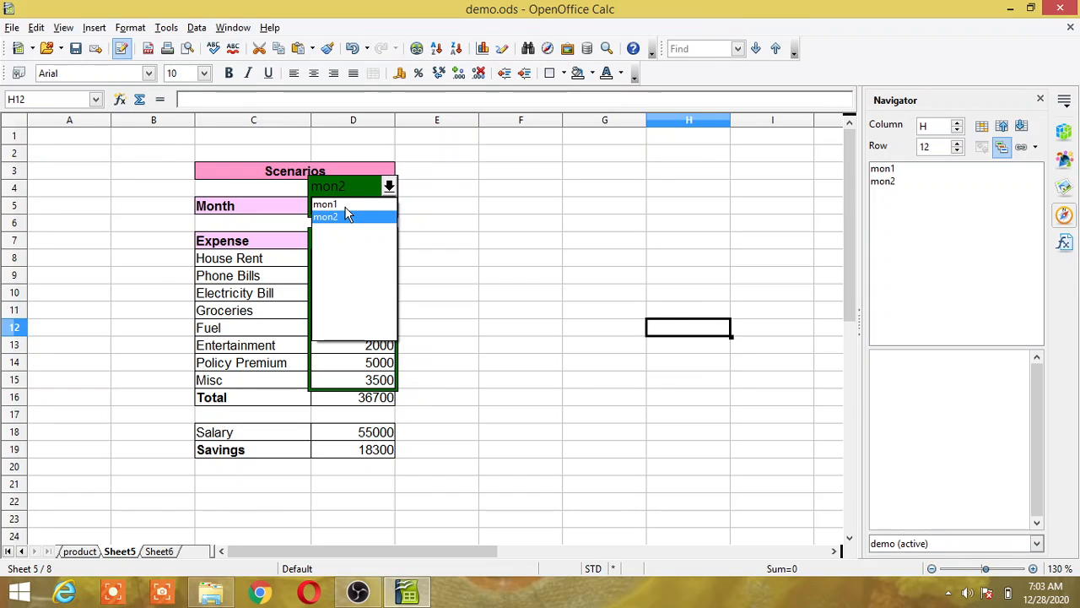
key("Return")
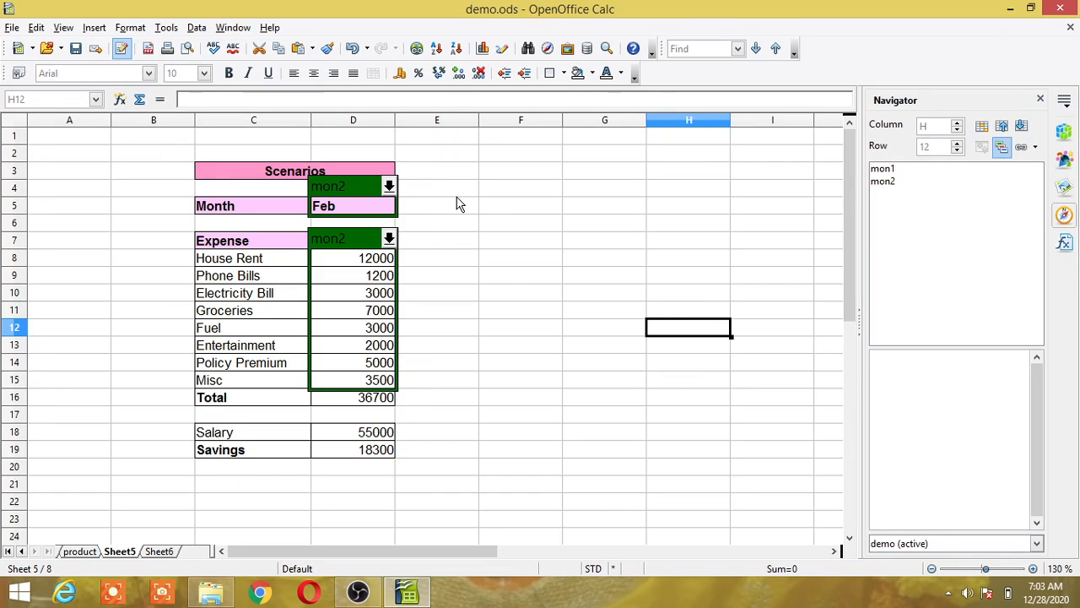